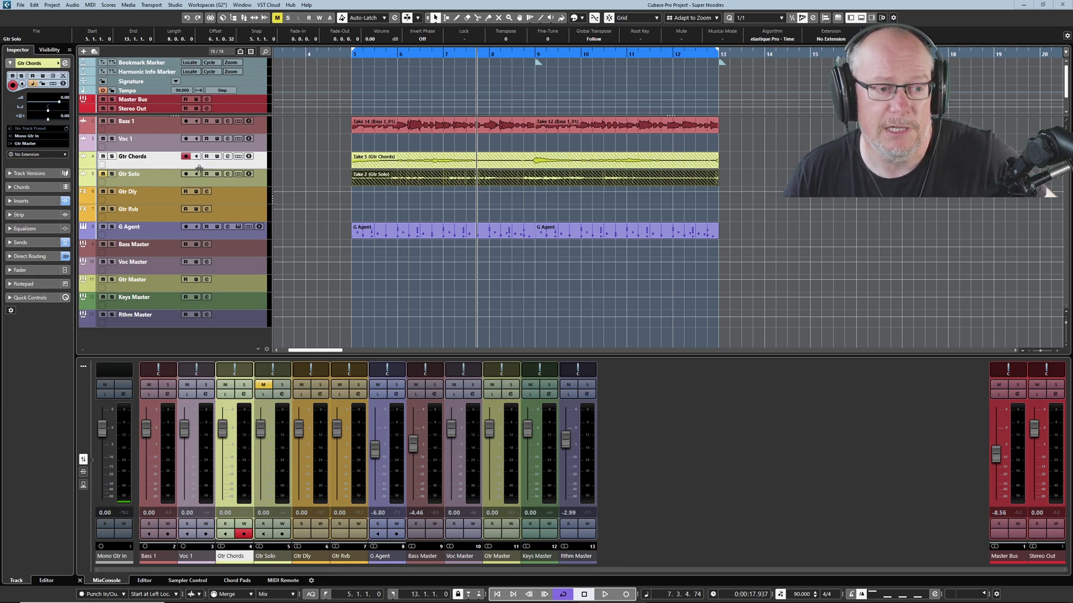
Show the Gtr Chords takes on separate lanes and switch to the Erase tool.
{"action": "left_click", "coordinate": [239, 156]}
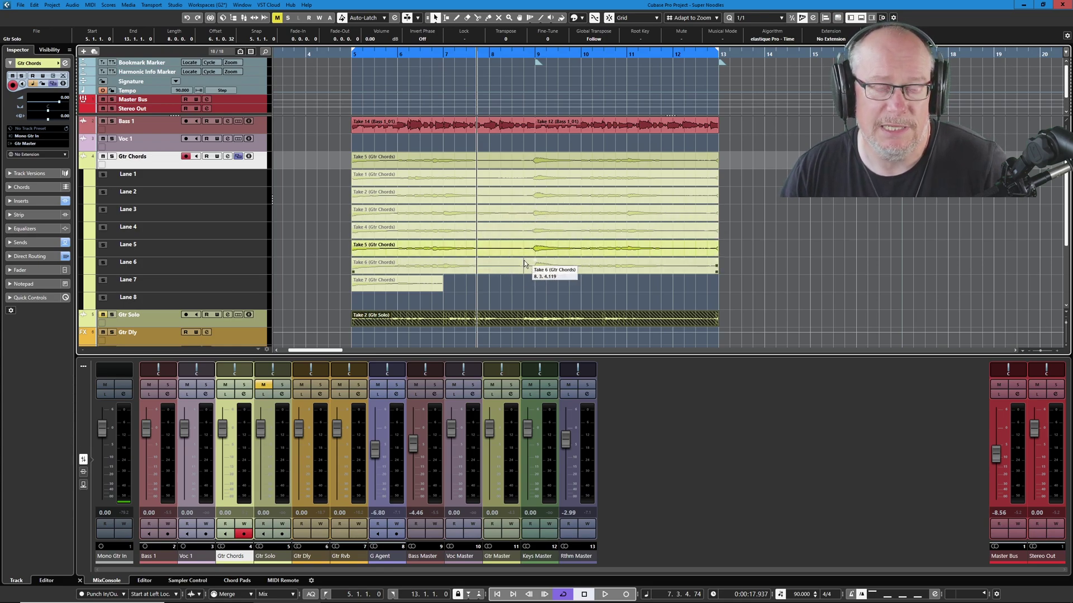
{"action": "right_click", "coordinate": [394, 235]}
{"action": "left_click", "coordinate": [428, 240]}
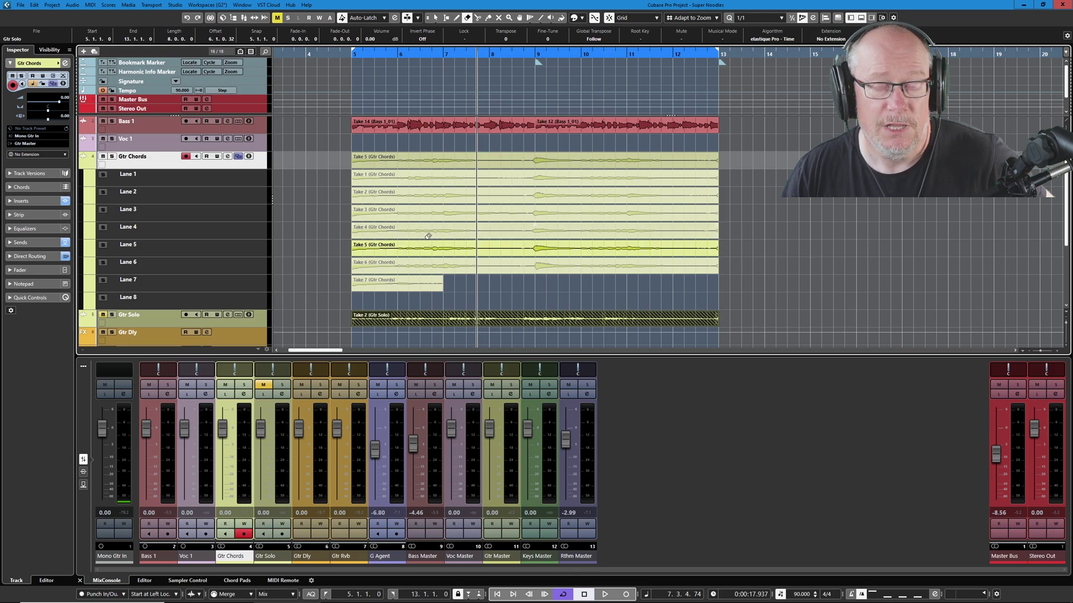
Erase Takes 7, 6, 3, 2 and 1, leaving only Takes 4 and 5.
{"action": "left_click", "coordinate": [379, 284]}
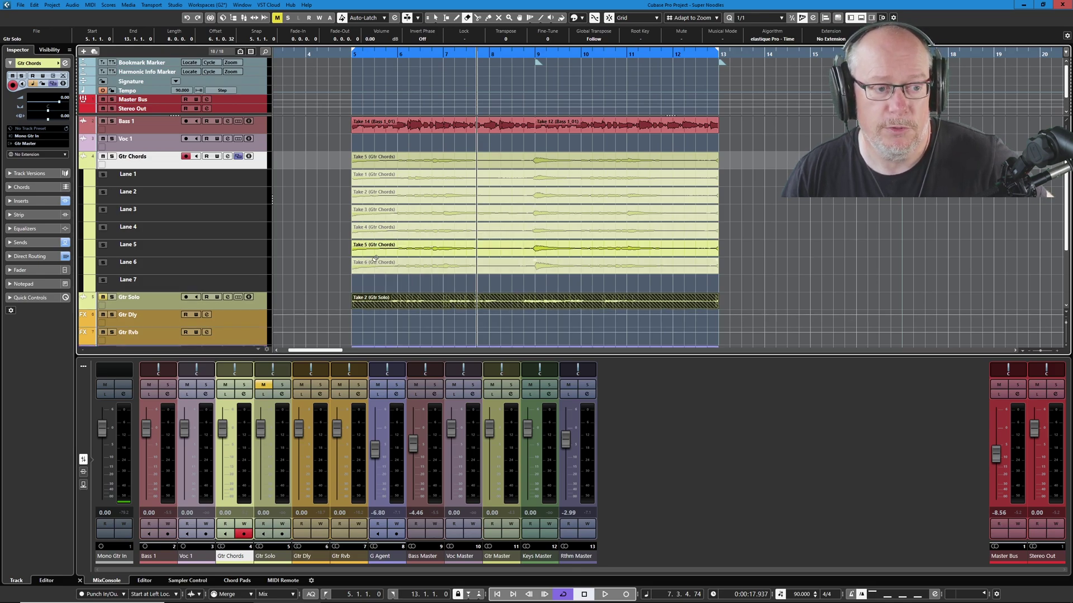
{"action": "left_click", "coordinate": [377, 263]}
{"action": "left_click", "coordinate": [381, 207]}
{"action": "left_click", "coordinate": [379, 197]}
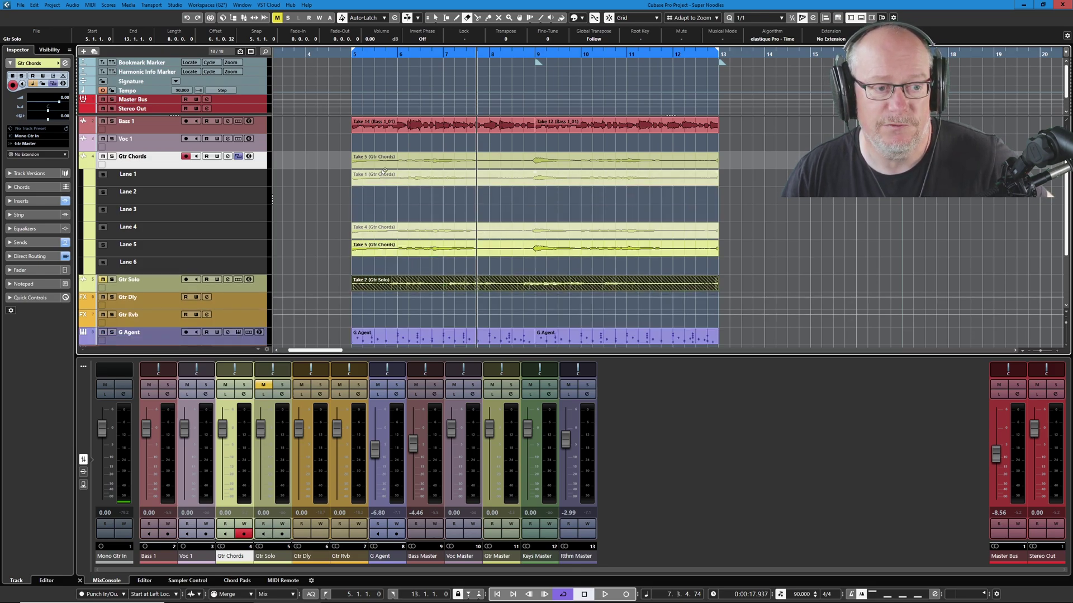
{"action": "left_click", "coordinate": [384, 176]}
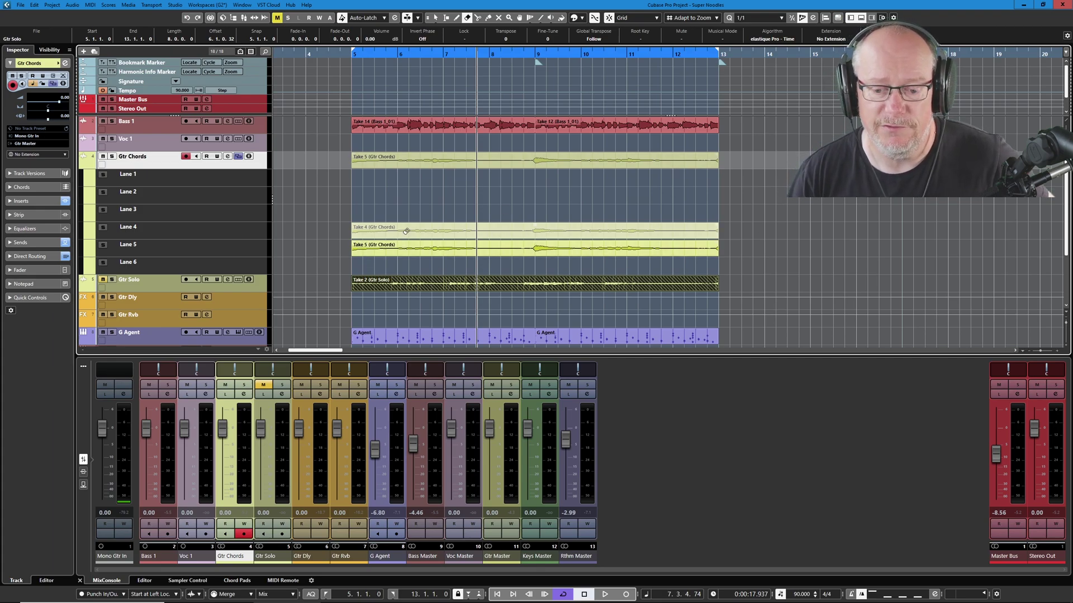
Play back Takes 4 and 5 from the left locator and stop around bar 12.
{"action": "key", "text": "space"}
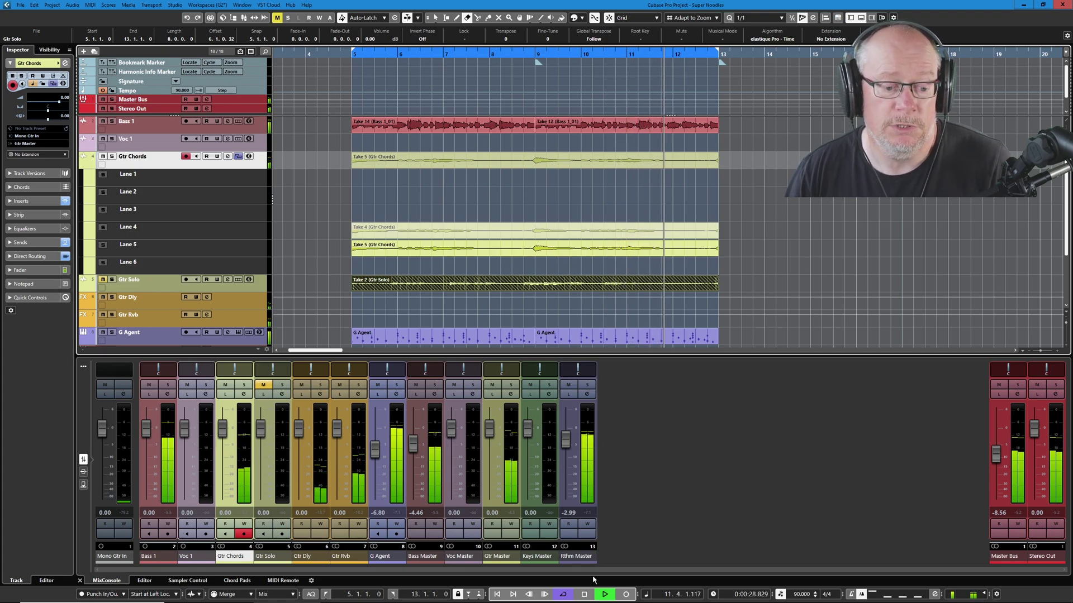
{"action": "key", "text": "space"}
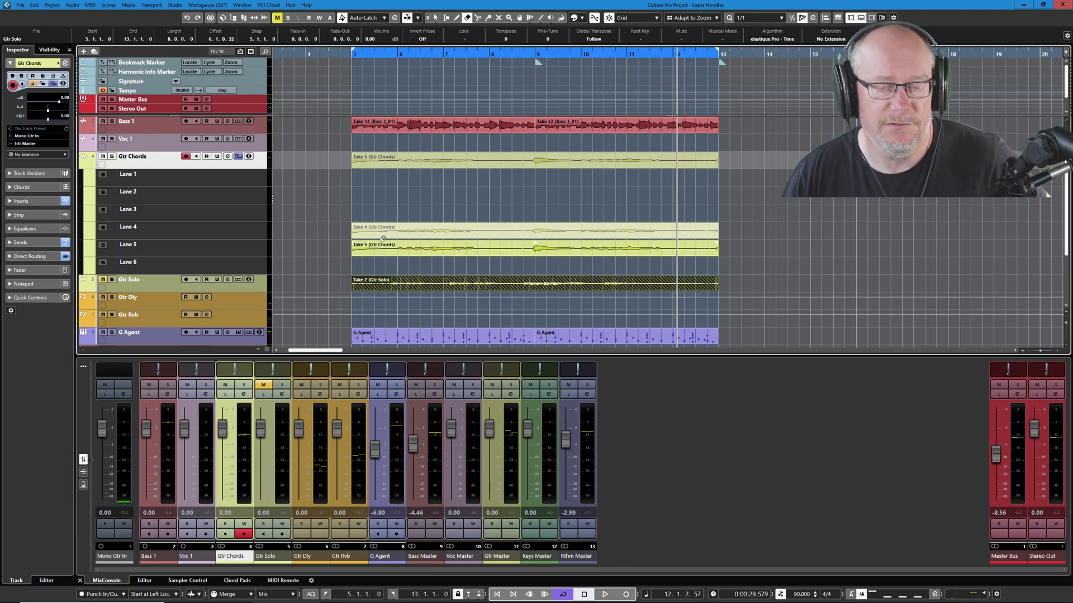
Clean up the empty Gtr Chords lanes, then create tracks Gtr Chords - 1 and Gtr Chords - 2 from the lanes.
{"action": "right_click", "coordinate": [215, 168]}
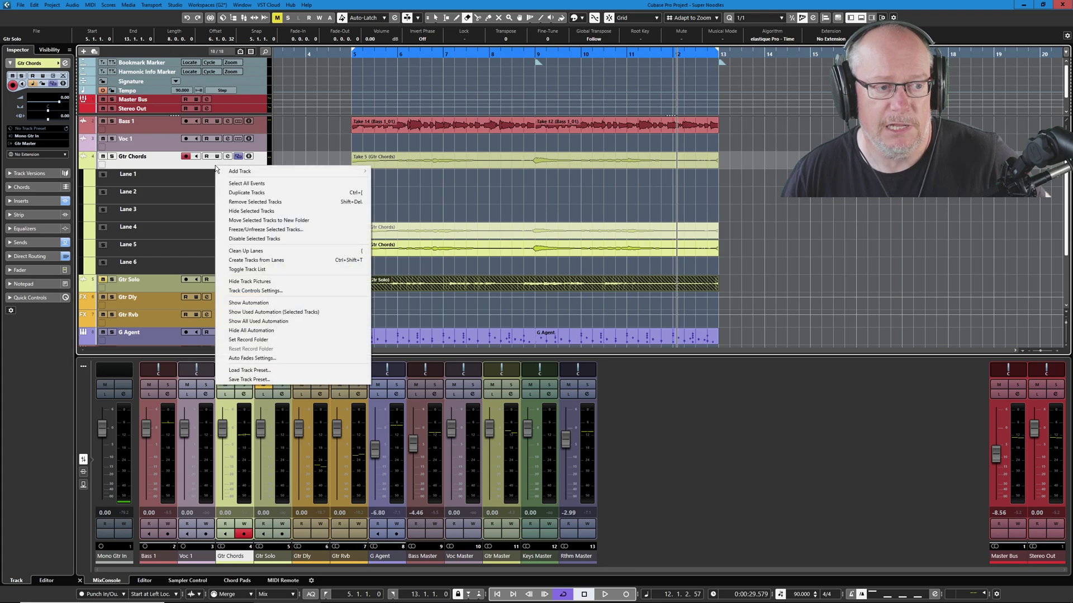
{"action": "left_click", "coordinate": [264, 253]}
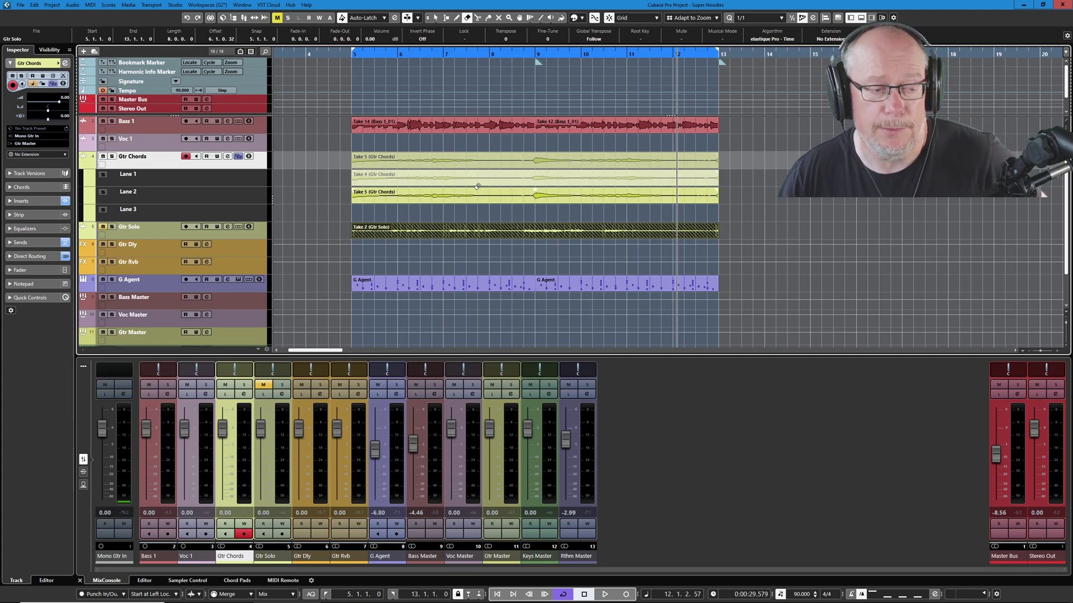
{"action": "right_click", "coordinate": [158, 167]}
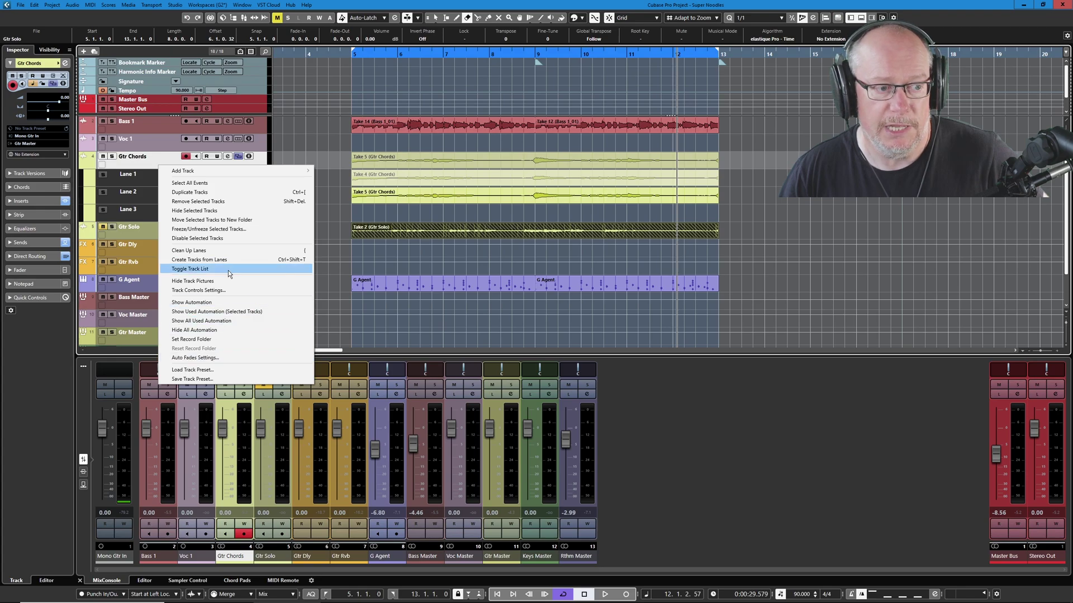
{"action": "left_click", "coordinate": [215, 259]}
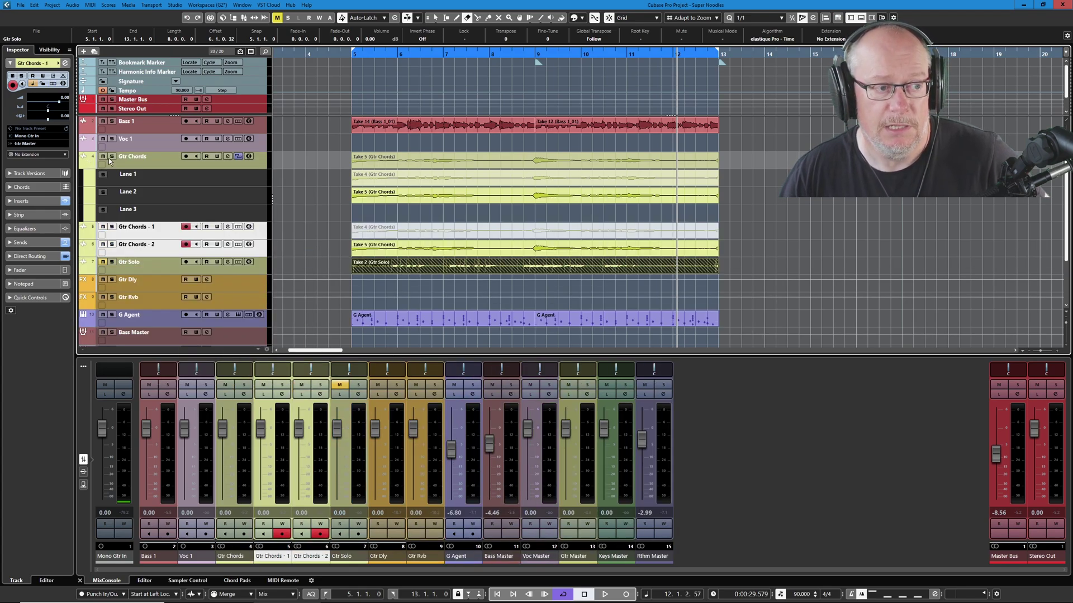
Hide the Gtr Chords lanes and unmute Take 4 on Gtr Chords - 1 with the Mute tool.
{"action": "left_click", "coordinate": [237, 157]}
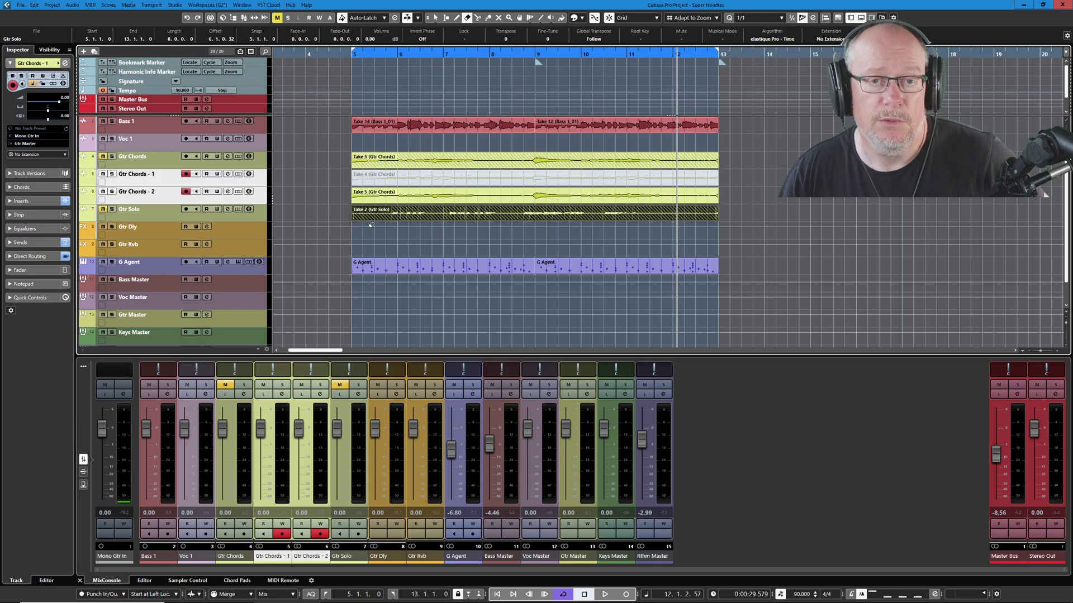
{"action": "right_click", "coordinate": [322, 174]}
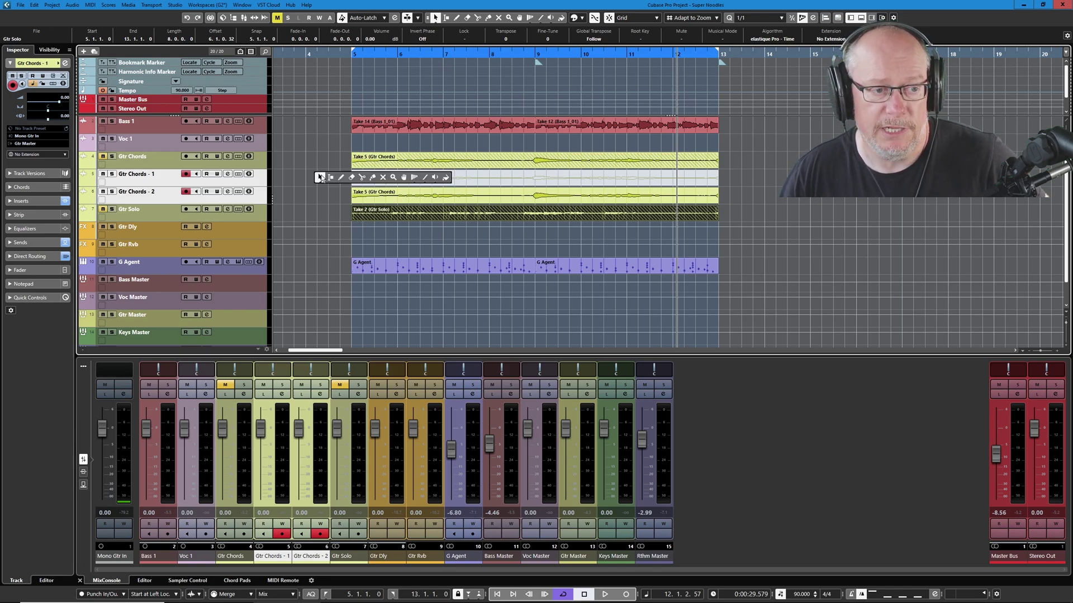
{"action": "left_click", "coordinate": [383, 177]}
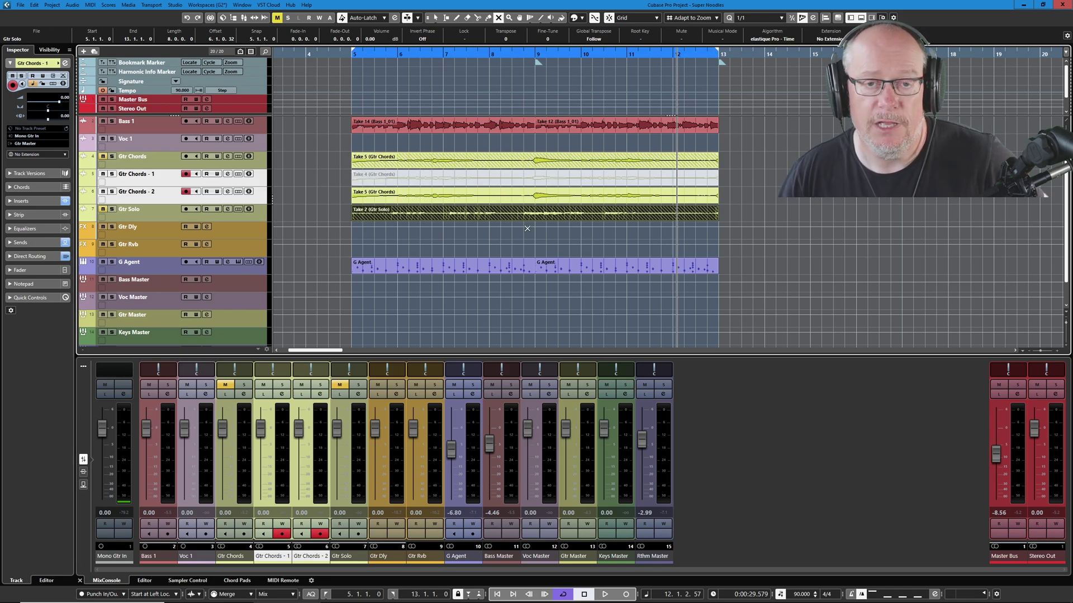
{"action": "left_click", "coordinate": [481, 180]}
Make Gtr Chords - 2 the active track and audition the takes.
{"action": "left_click", "coordinate": [335, 193]}
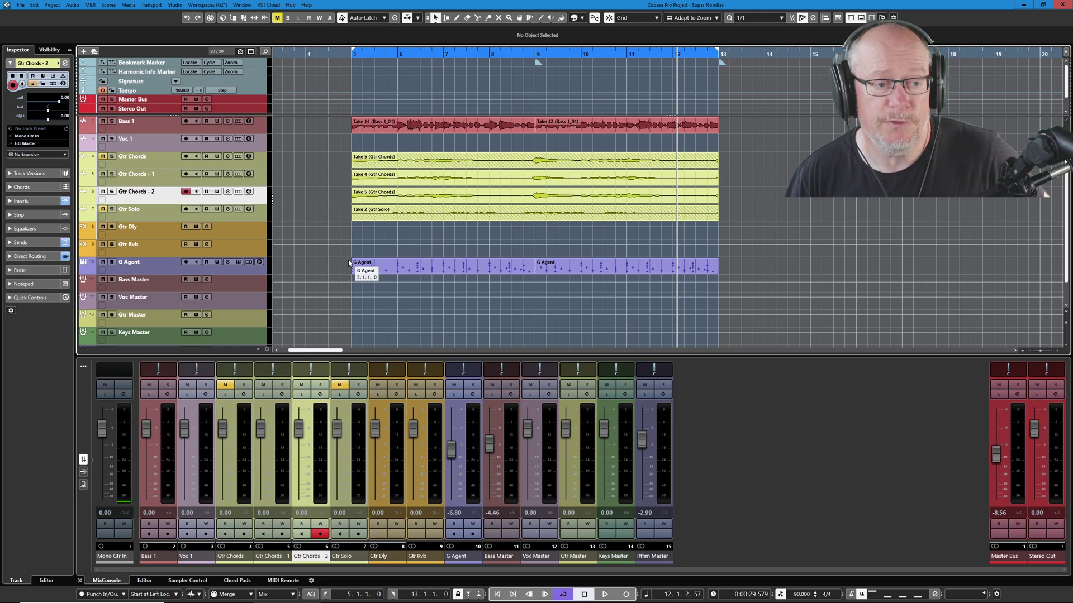
{"action": "key", "text": "space"}
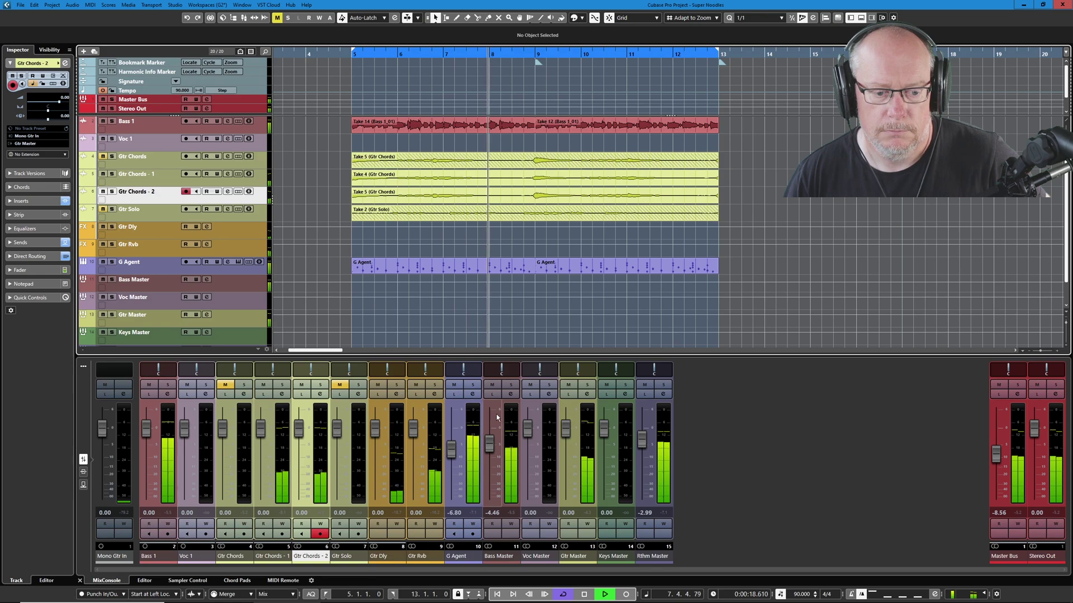
{"action": "key", "text": "space"}
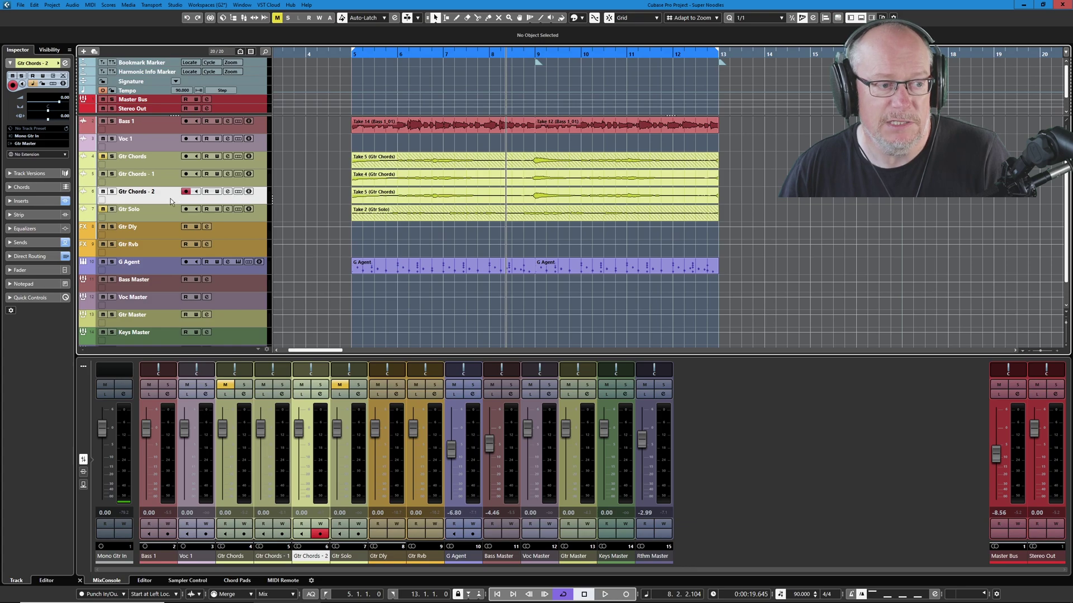
Move Gtr Chords - 2 above Gtr Chords - 1 and select its Take 5 event.
{"action": "left_click_drag", "start_coordinate": [171, 203], "coordinate": [168, 178]}
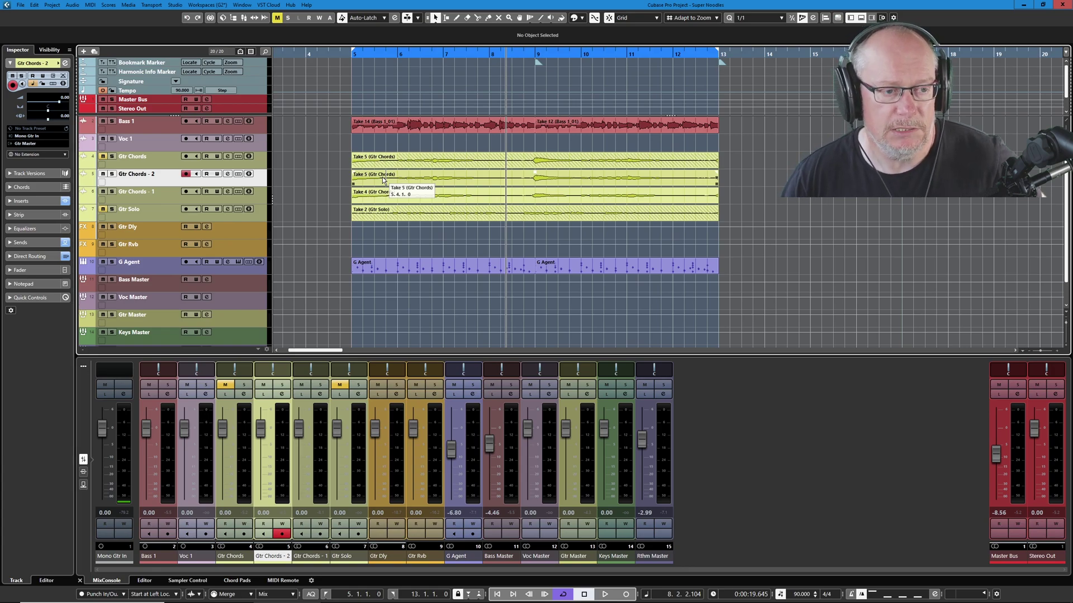
{"action": "left_click", "coordinate": [470, 177]}
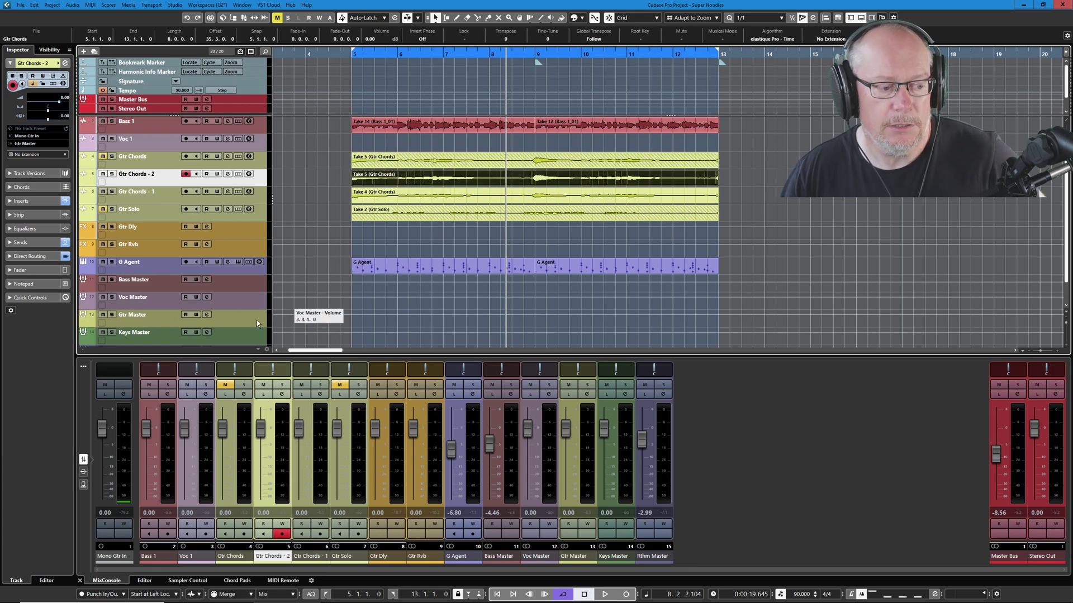
Open Take 5 in the Sample Editor, zoom to the whole event, and audition a slice.
{"action": "key", "text": "ctrl+e"}
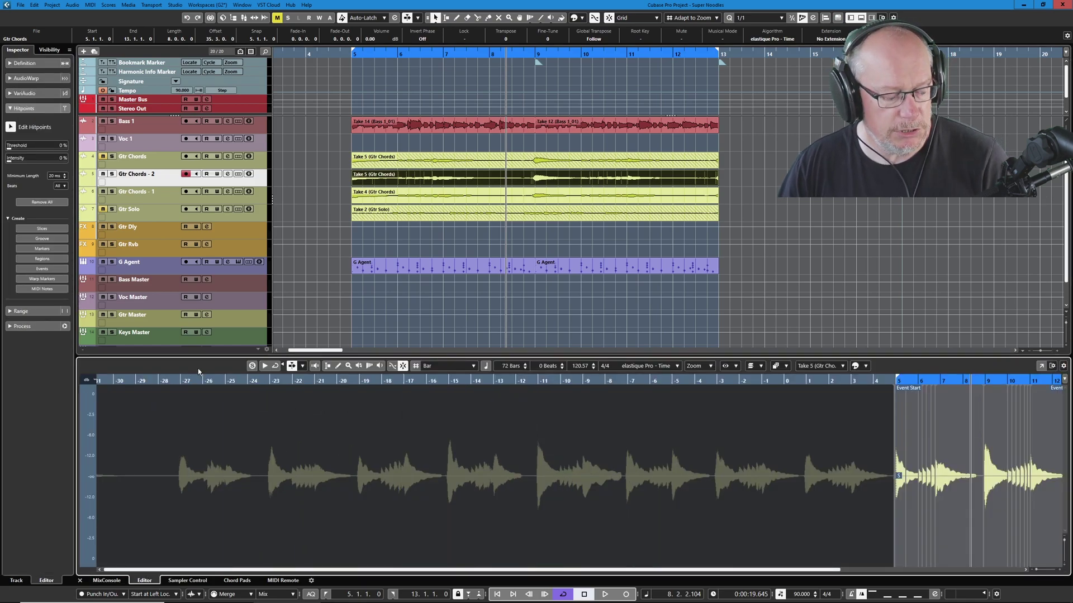
{"action": "key", "text": "shift+e"}
{"action": "left_click", "coordinate": [425, 433]}
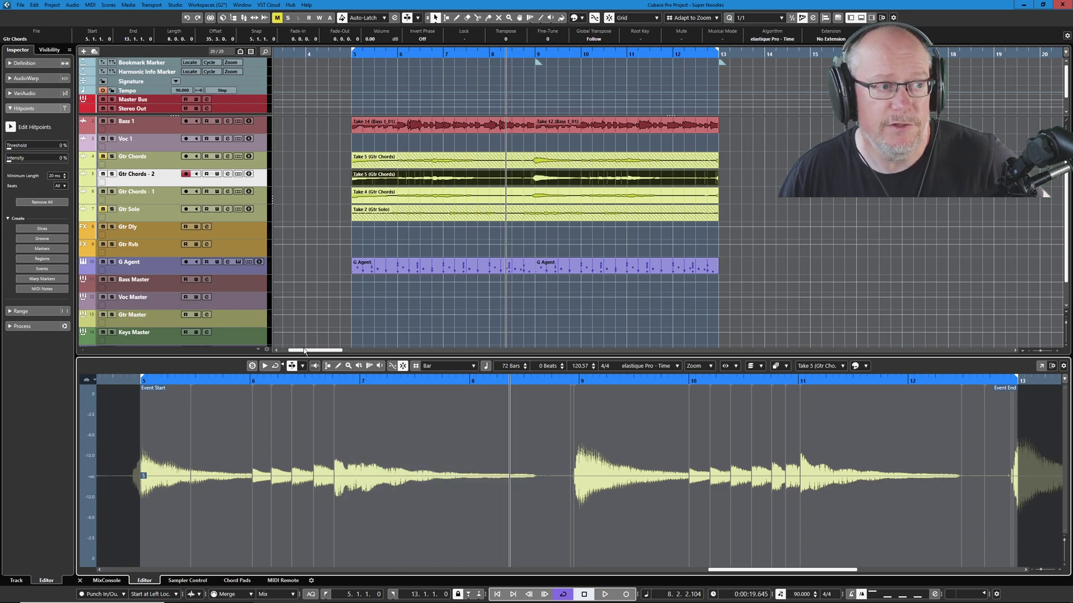
{"action": "left_click", "coordinate": [37, 8]}
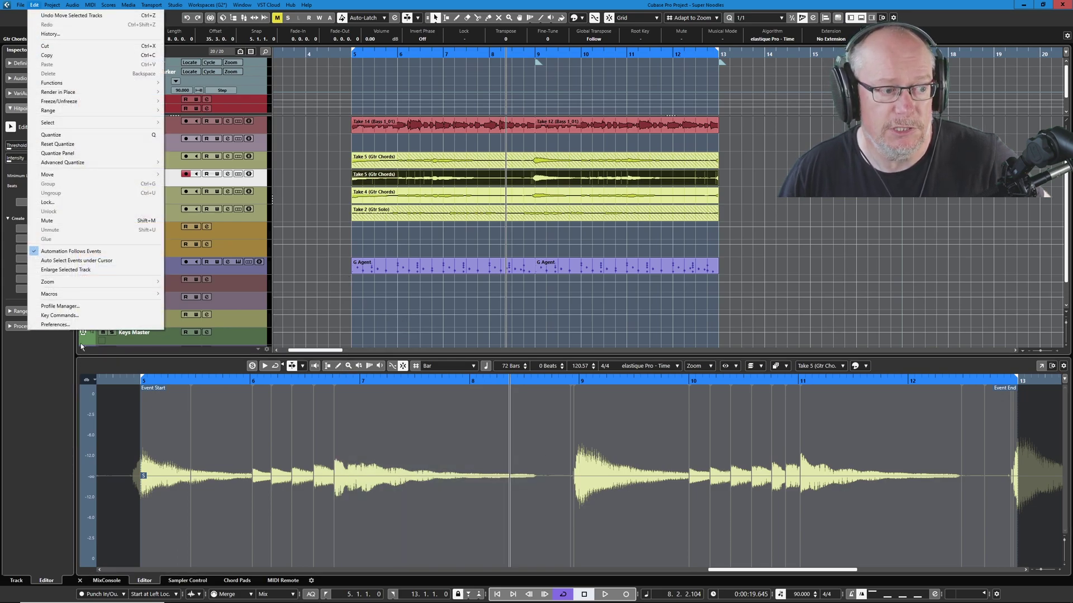
{"action": "left_click", "coordinate": [76, 325]}
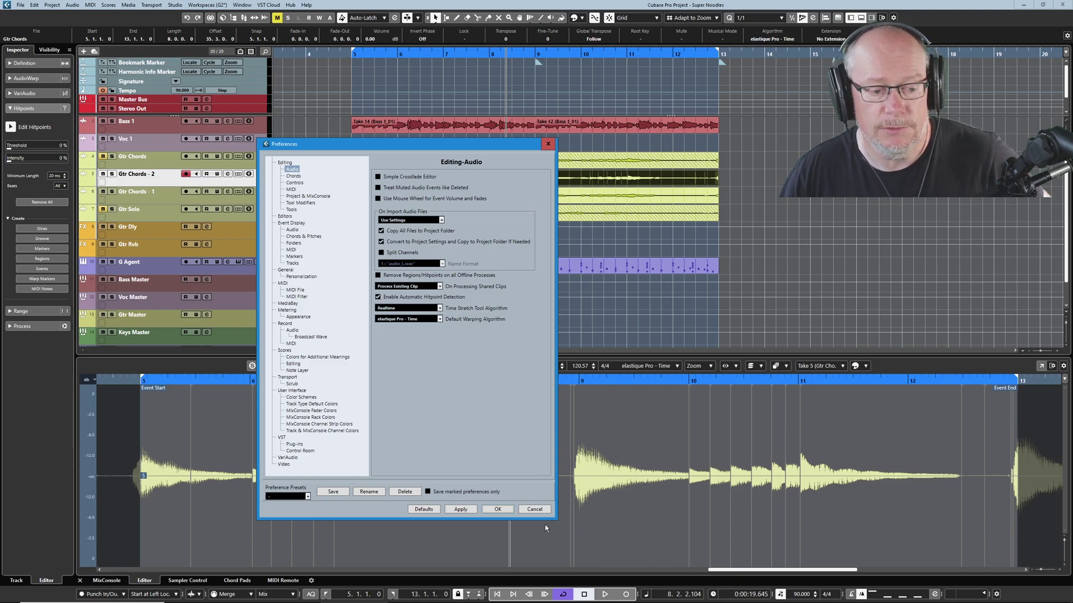
{"action": "left_click", "coordinate": [534, 509]}
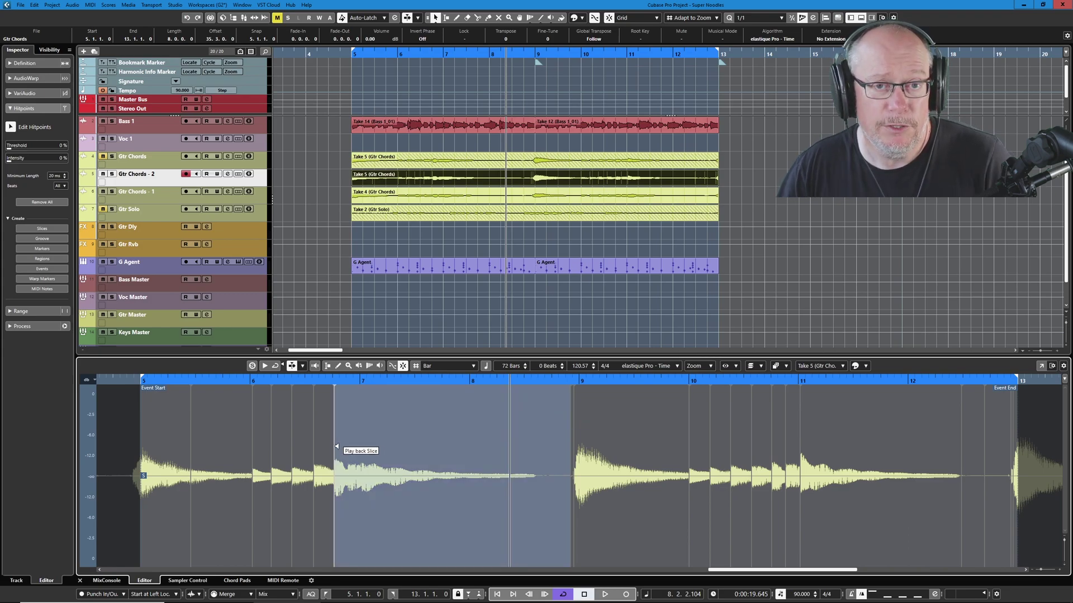
{"action": "scroll", "coordinate": [154, 457], "scroll_direction": "up", "scroll_amount": 10}
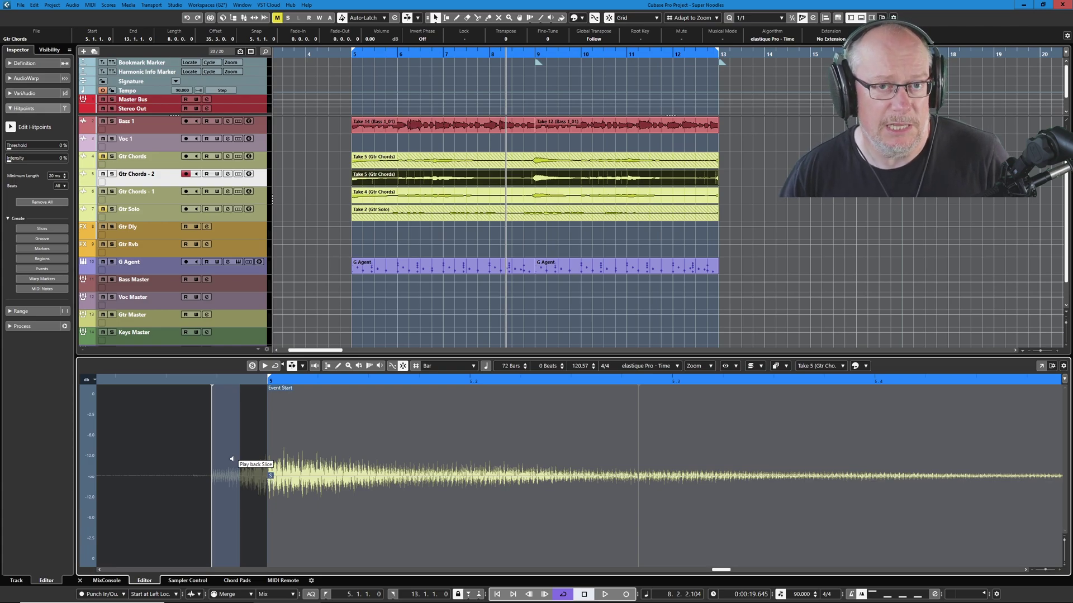
{"action": "left_click", "coordinate": [226, 471]}
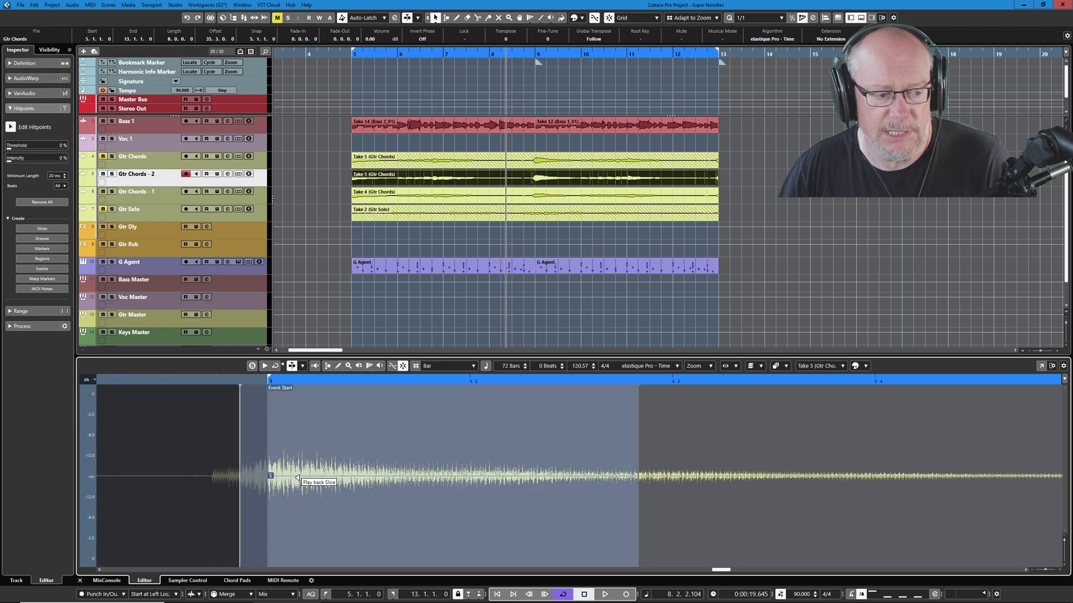
{"action": "scroll", "coordinate": [295, 475], "scroll_direction": "down", "scroll_amount": 3}
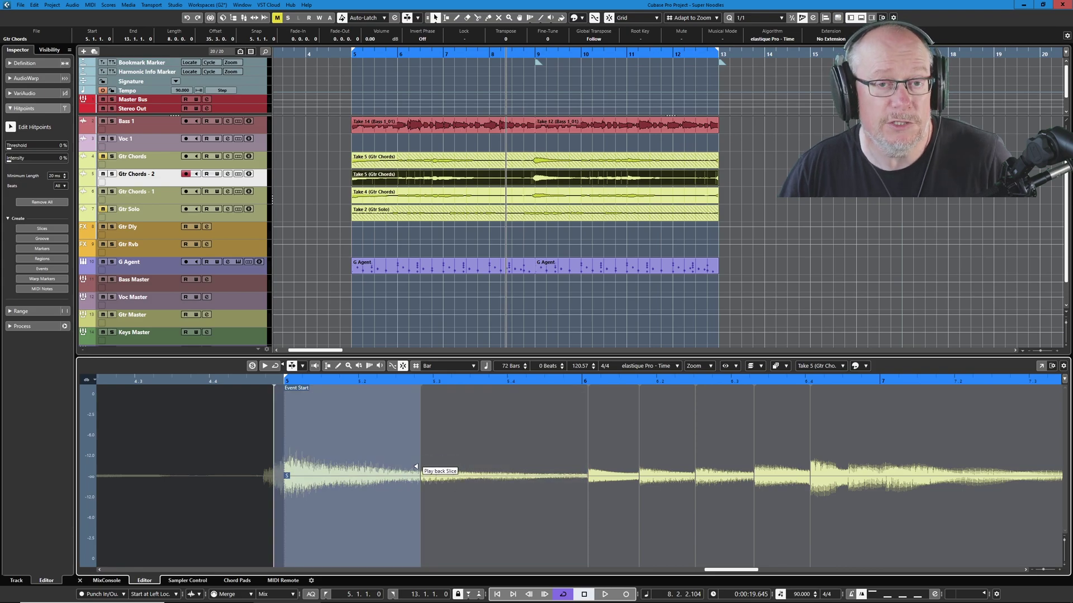
{"action": "left_click", "coordinate": [342, 432]}
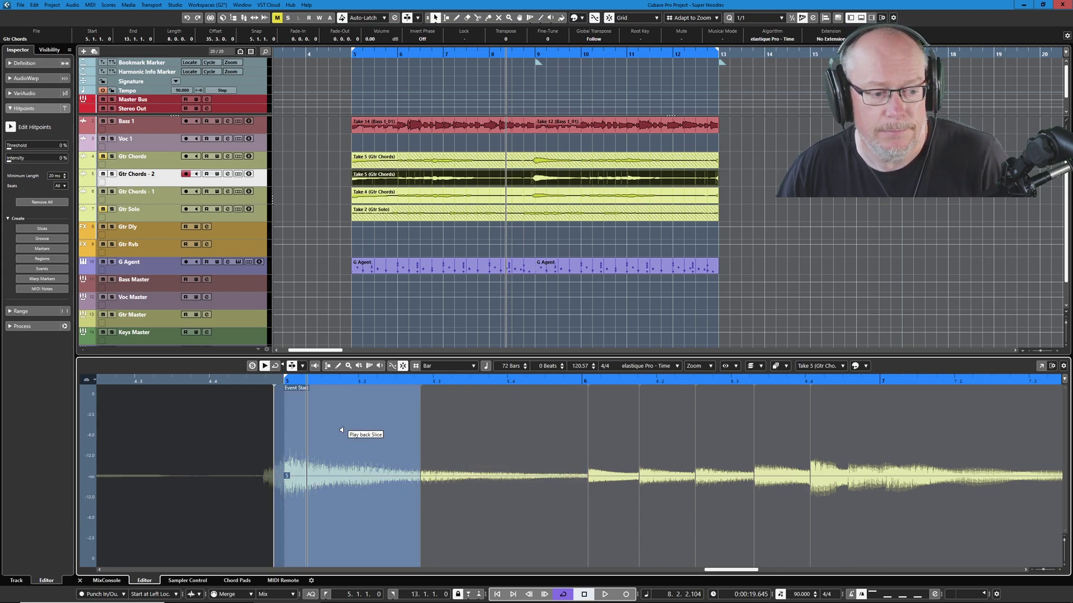
{"action": "left_click", "coordinate": [441, 428]}
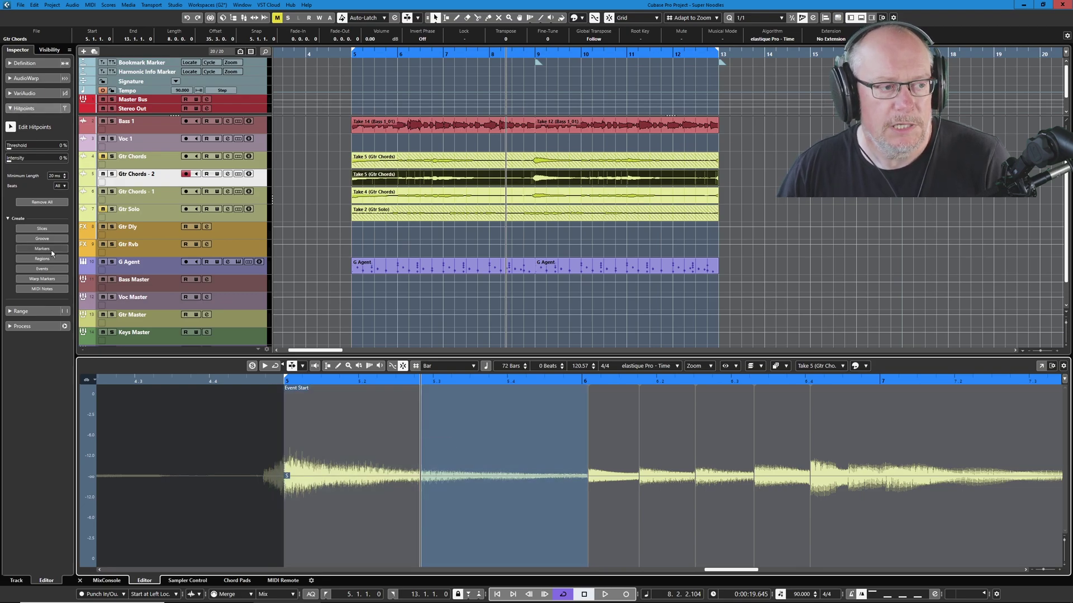
Redisplay the hitpoint settings, return to the left locator, and disable the stray hitpoint near the start.
{"action": "left_click", "coordinate": [27, 109]}
{"action": "left_click", "coordinate": [25, 108]}
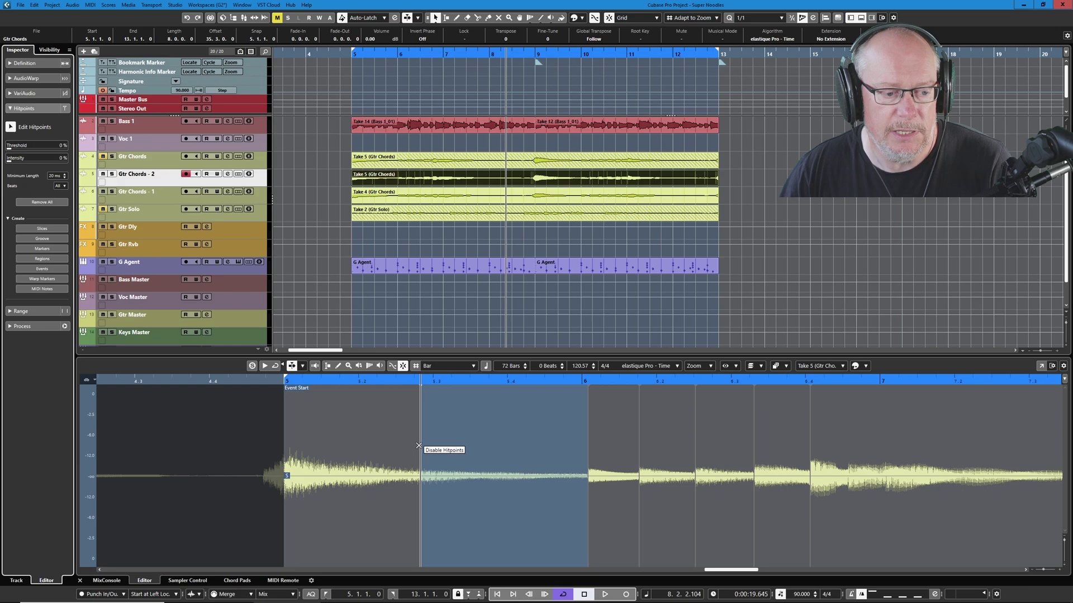
{"action": "key", "text": "space"}
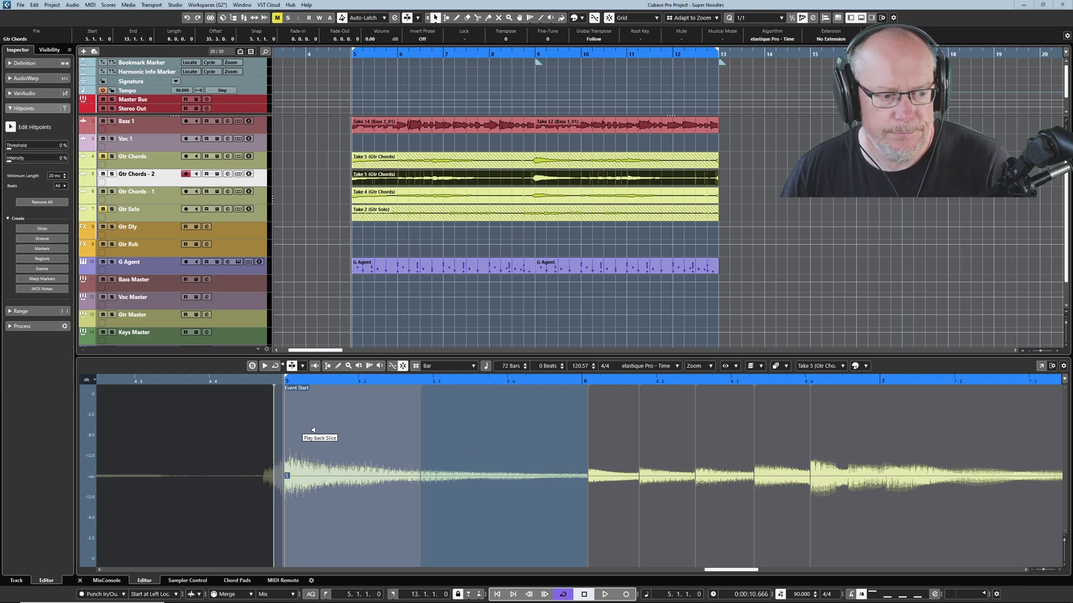
{"action": "left_click", "coordinate": [421, 443]}
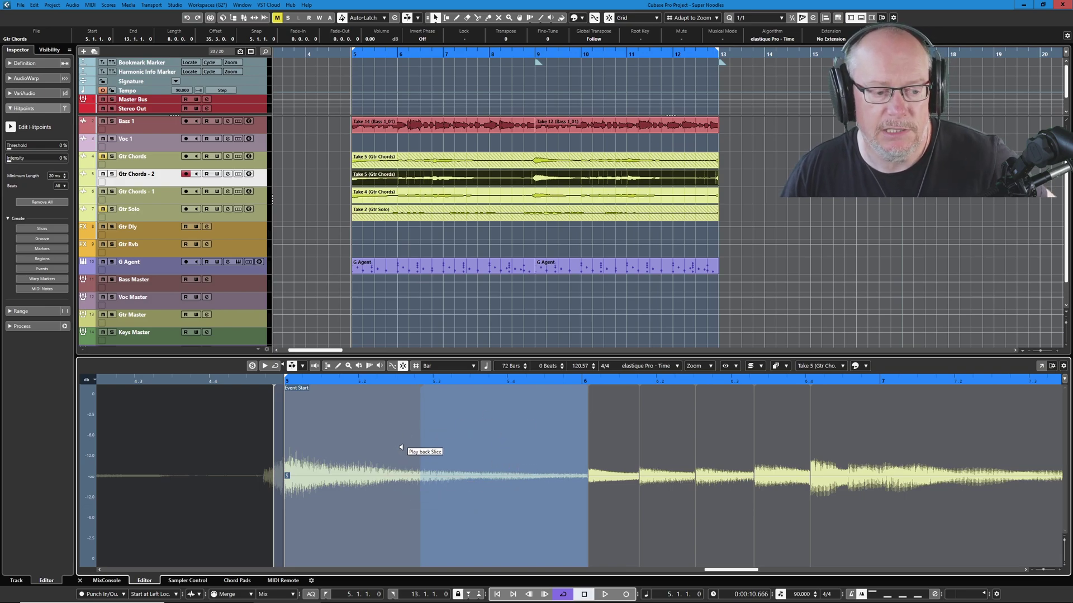
Audition the slices from the event start through bar 6.3 and the long slice after bar 6.4.
{"action": "left_click", "coordinate": [361, 434]}
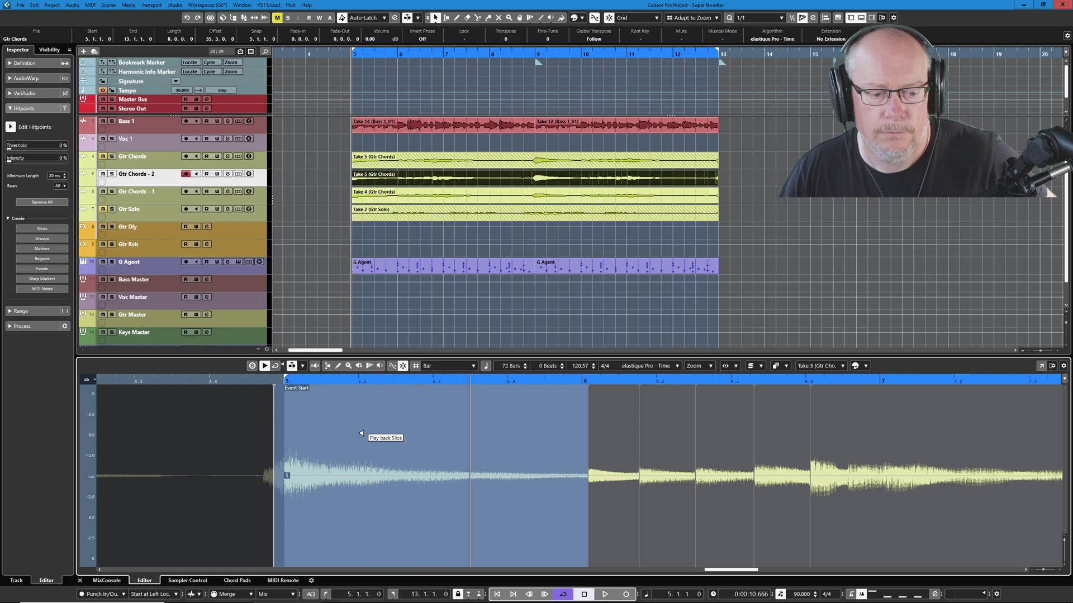
{"action": "scroll", "coordinate": [450, 442], "scroll_direction": "down", "scroll_amount": 2}
{"action": "left_click", "coordinate": [545, 447]}
{"action": "left_click", "coordinate": [575, 442]}
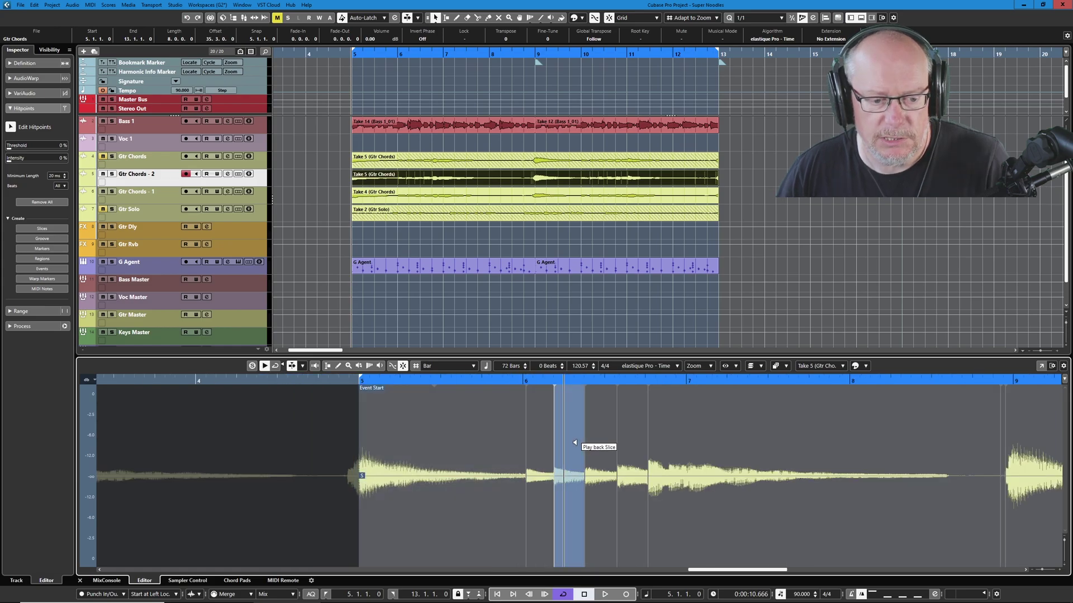
{"action": "left_click", "coordinate": [594, 438]}
{"action": "left_click", "coordinate": [626, 439]}
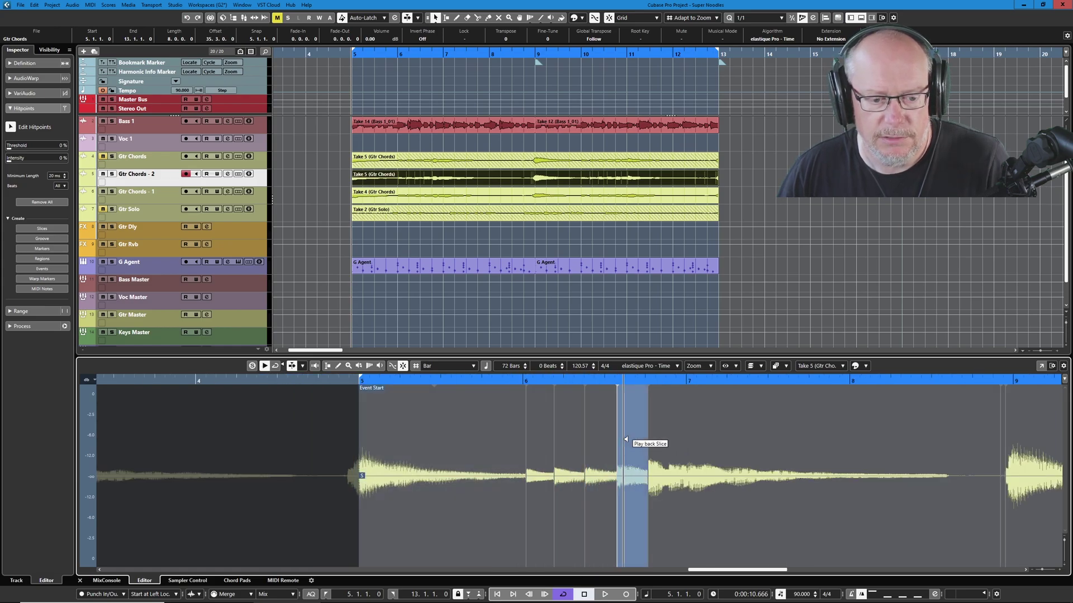
{"action": "left_click", "coordinate": [732, 483]}
{"action": "scroll", "coordinate": [746, 485], "scroll_direction": "up", "scroll_amount": 2}
{"action": "left_click", "coordinate": [601, 523]}
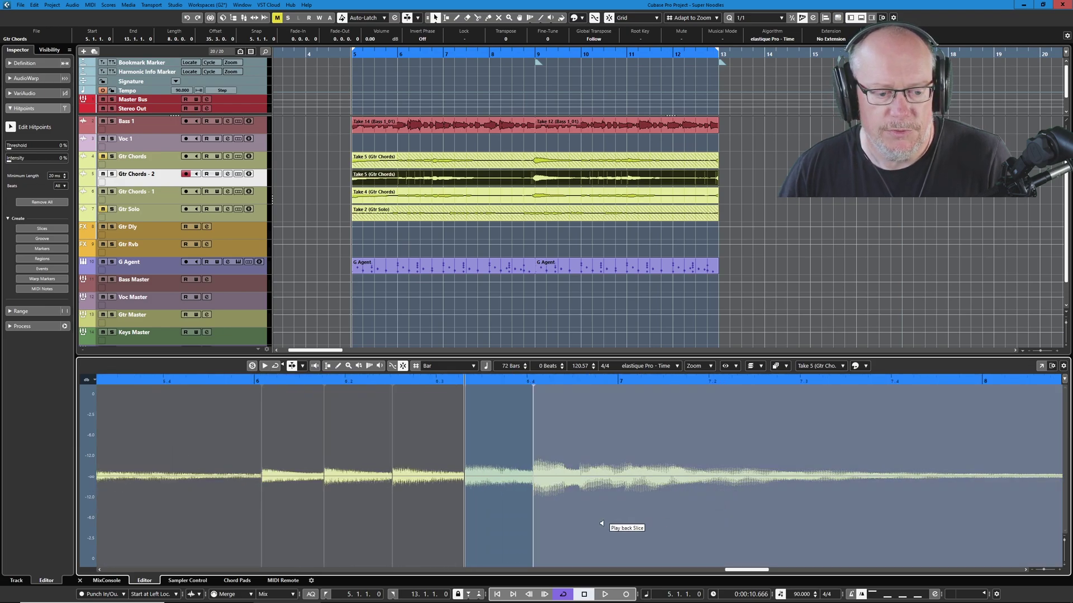
{"action": "left_click", "coordinate": [555, 438]}
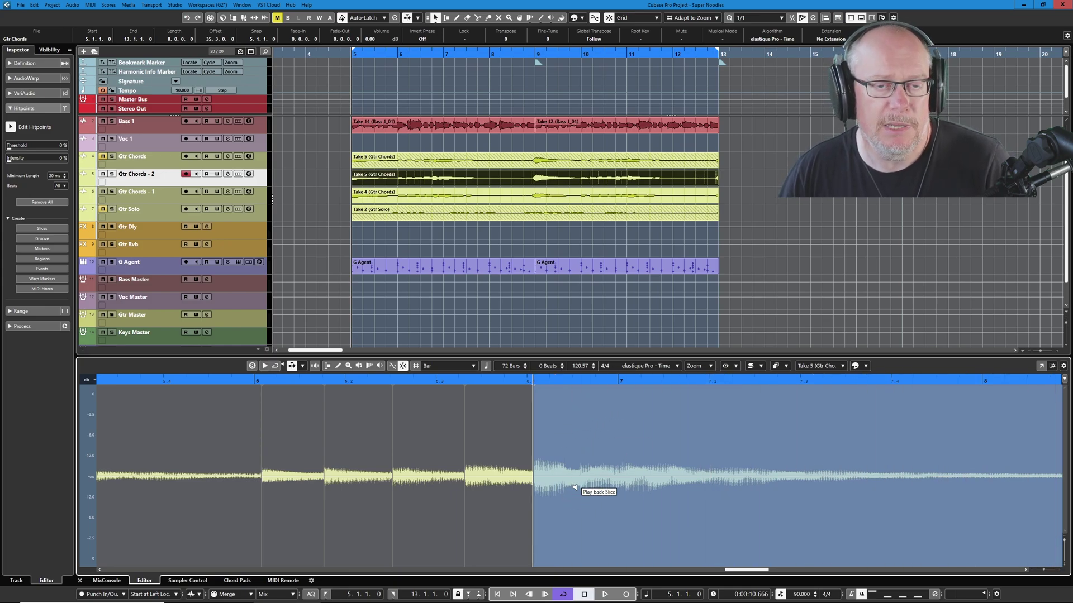
{"action": "left_click", "coordinate": [447, 474]}
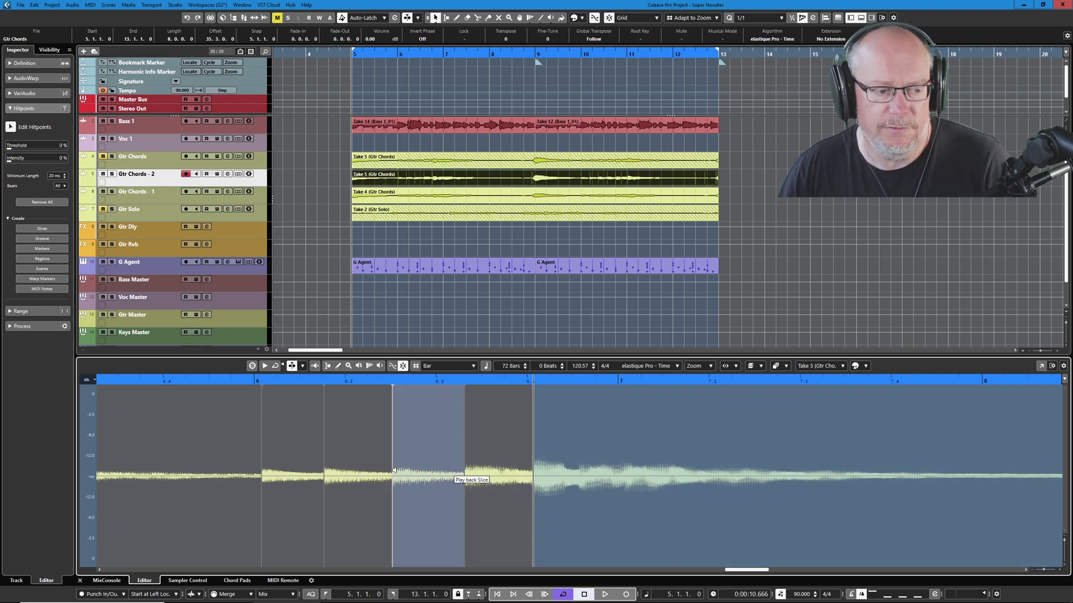
Audition the first visible slice, the bar 6.3 slice and the long slice after bar 6.4.
{"action": "left_click", "coordinate": [179, 431]}
{"action": "left_click", "coordinate": [421, 405]}
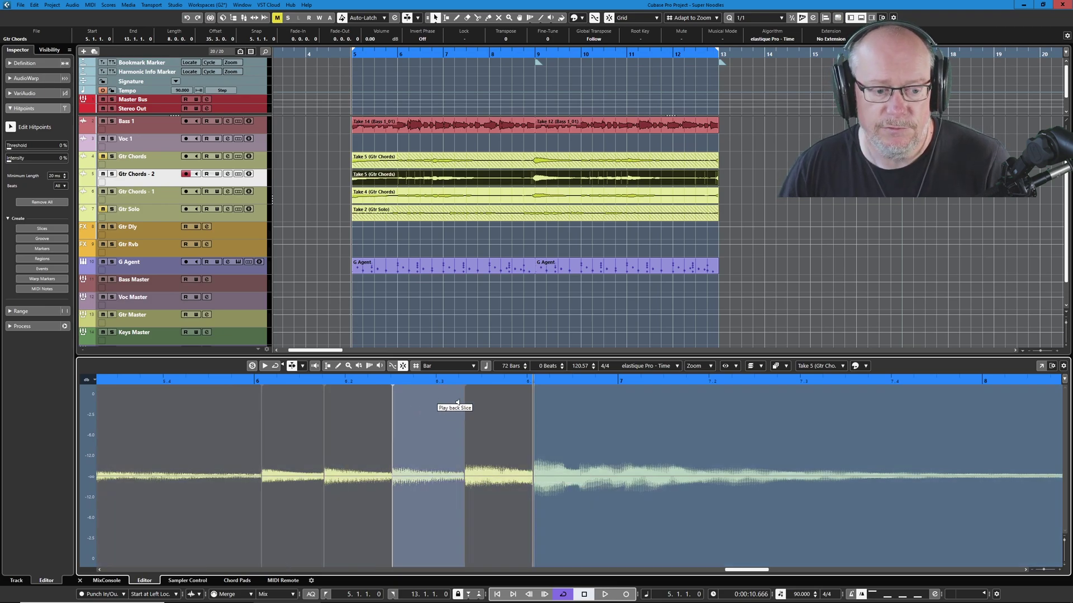
{"action": "left_click", "coordinate": [594, 476]}
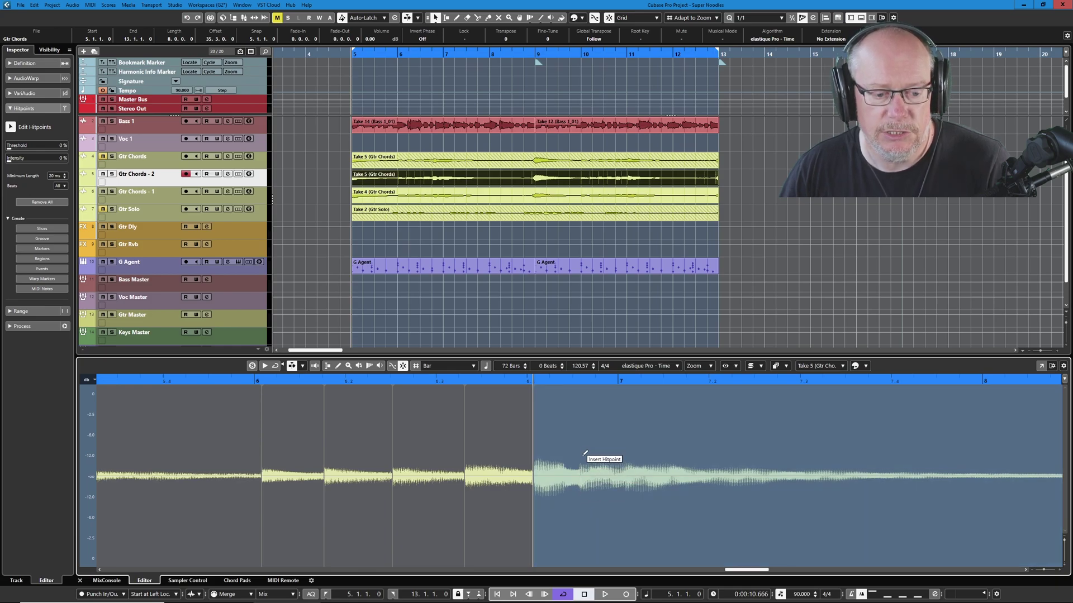
{"action": "scroll", "coordinate": [592, 493], "scroll_direction": "up", "scroll_amount": 5}
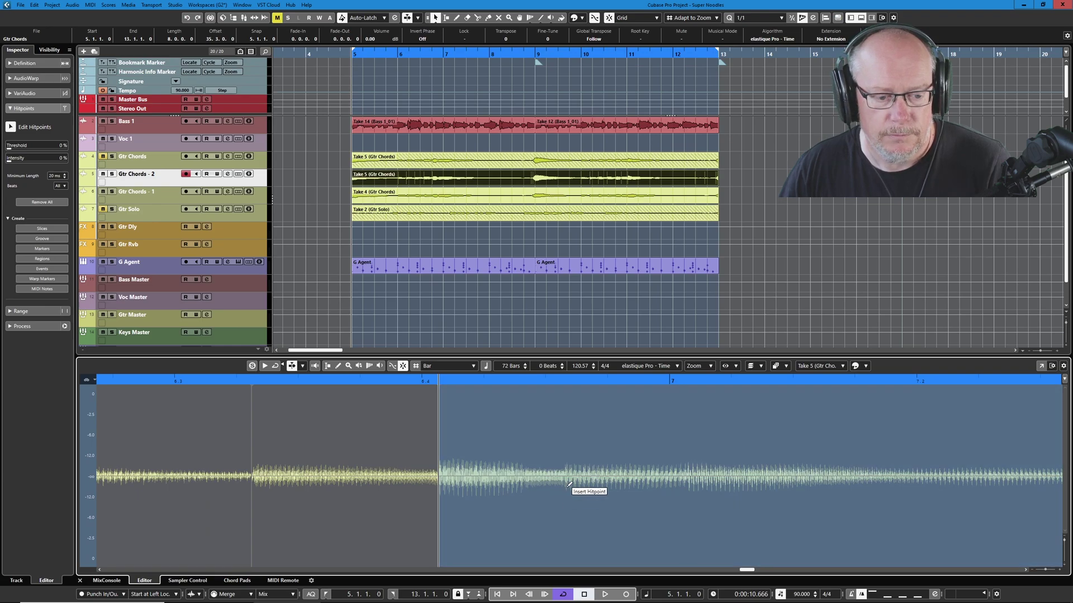
Insert two hitpoints in the long slice after bar 6.4 and audition the three new slices.
{"action": "left_click", "coordinate": [567, 490]}
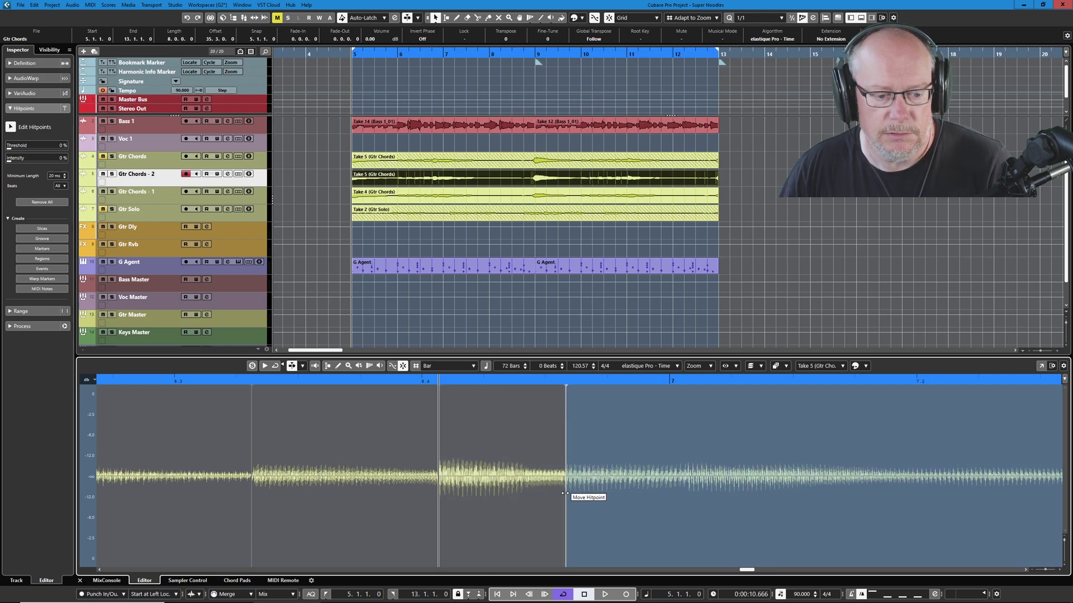
{"action": "left_click", "coordinate": [690, 487]}
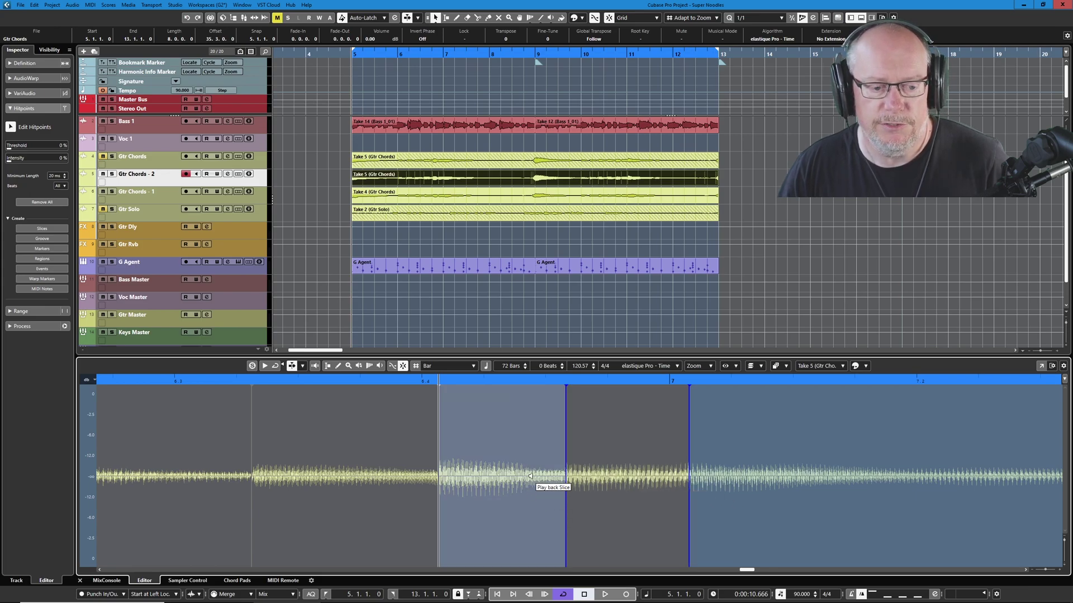
{"action": "left_click", "coordinate": [492, 434]}
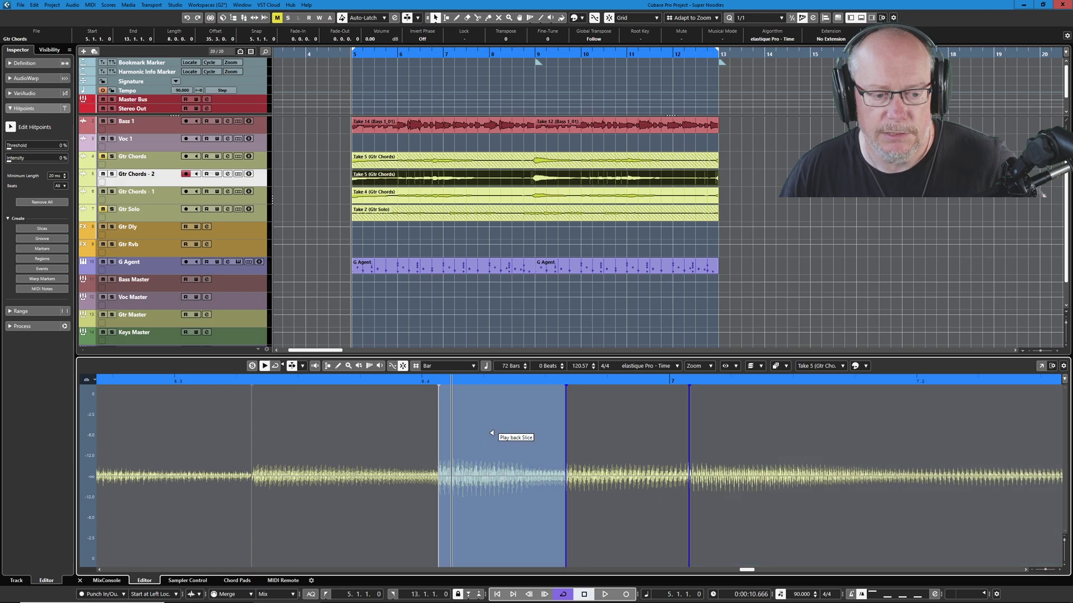
{"action": "left_click", "coordinate": [592, 436]}
{"action": "left_click", "coordinate": [743, 436]}
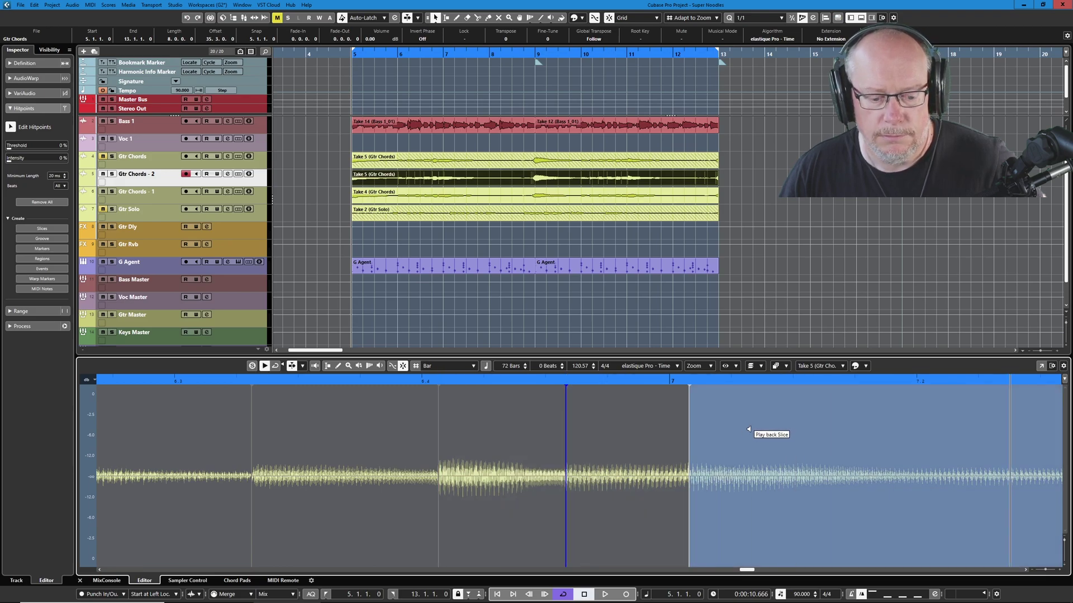
{"action": "key", "text": "g"}
{"action": "key", "text": "g"}
{"action": "key", "text": "g"}
{"action": "key", "text": "g"}
{"action": "key", "text": "g"}
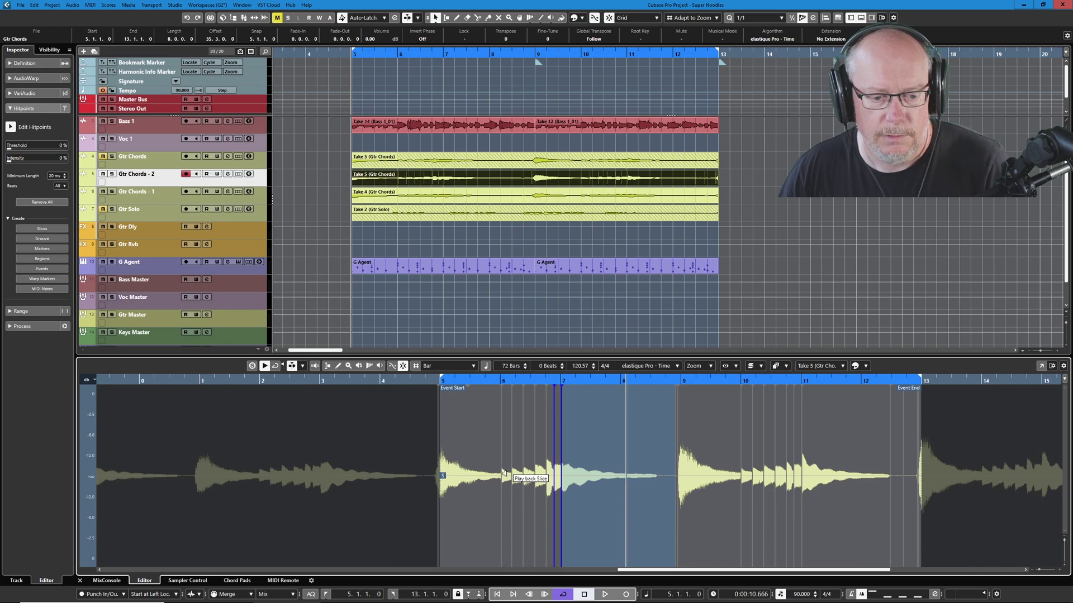
Zoom into bars 9–13 and audition the short slices before bar 11 and the long one at bar 11.
{"action": "scroll", "coordinate": [871, 443], "scroll_direction": "up", "scroll_amount": 2}
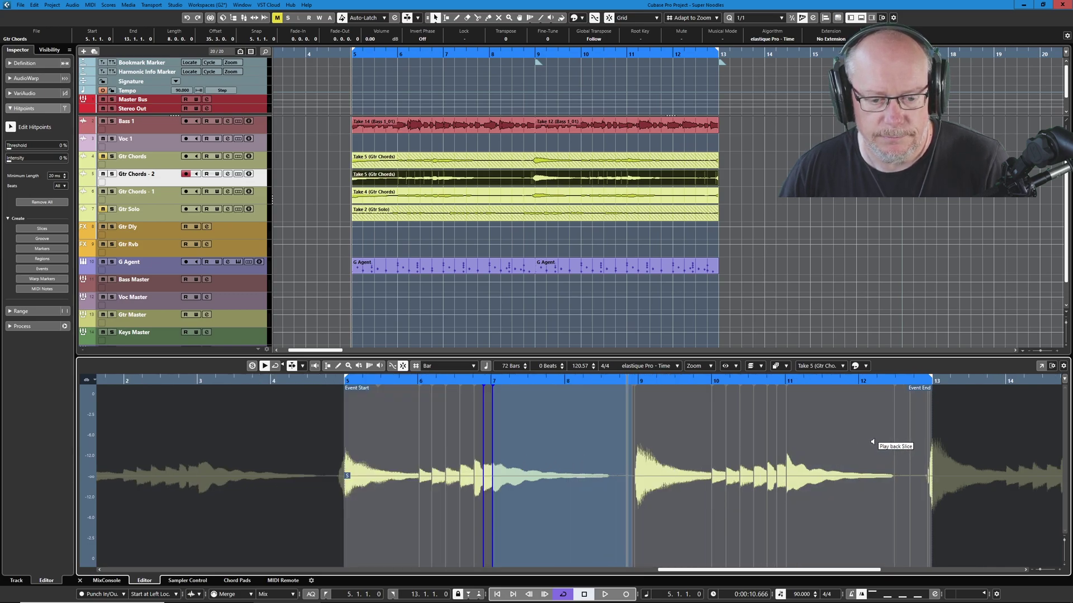
{"action": "scroll", "coordinate": [878, 443], "scroll_direction": "up", "scroll_amount": 1}
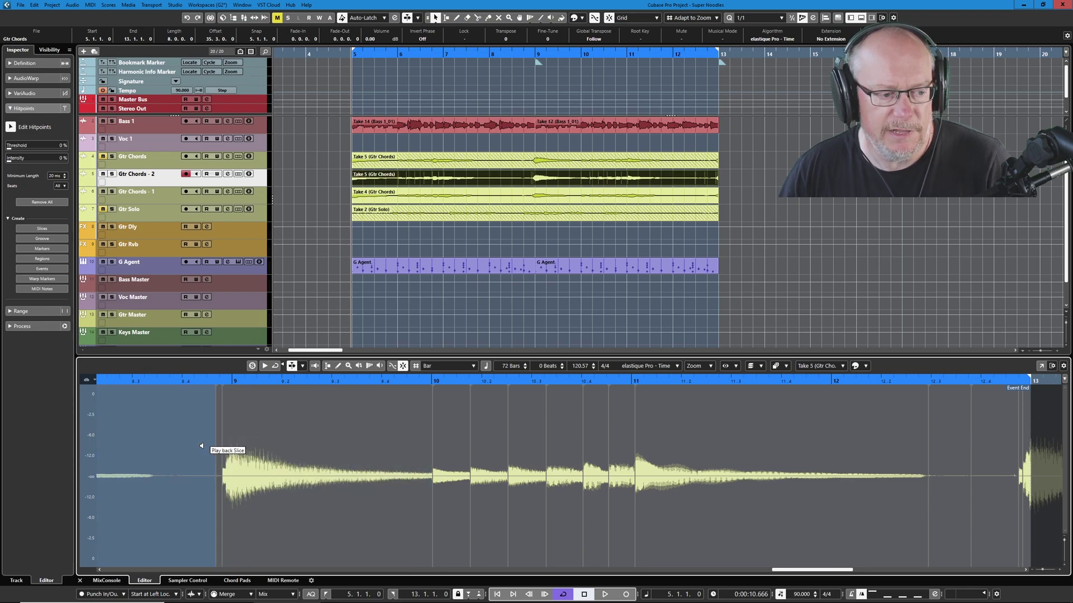
{"action": "scroll", "coordinate": [225, 443], "scroll_direction": "up", "scroll_amount": 3}
{"action": "scroll", "coordinate": [225, 443], "scroll_direction": "up", "scroll_amount": 2}
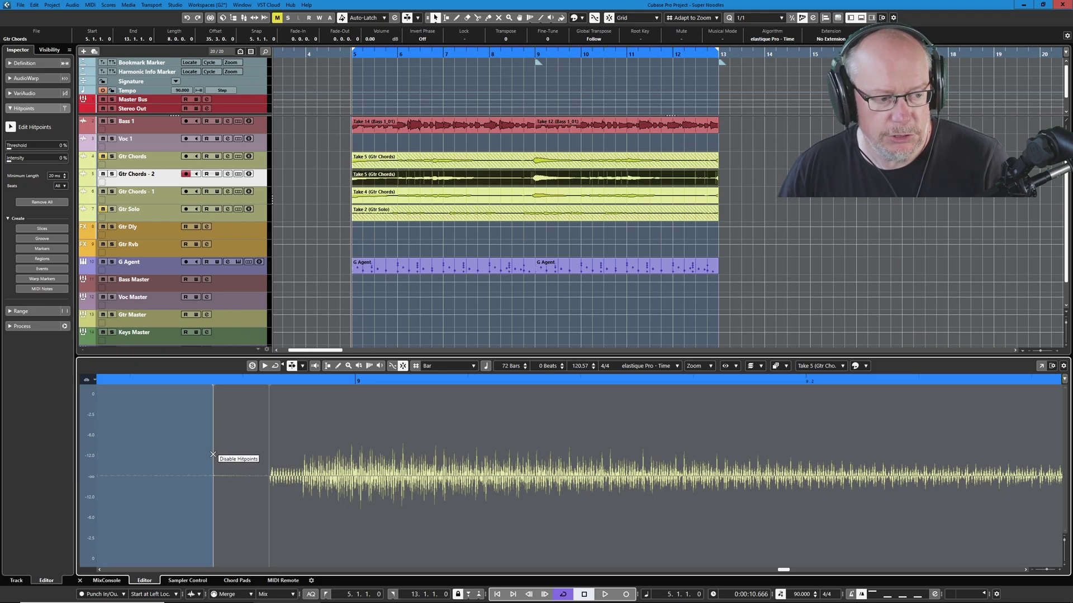
{"action": "scroll", "coordinate": [313, 455], "scroll_direction": "down", "scroll_amount": 8}
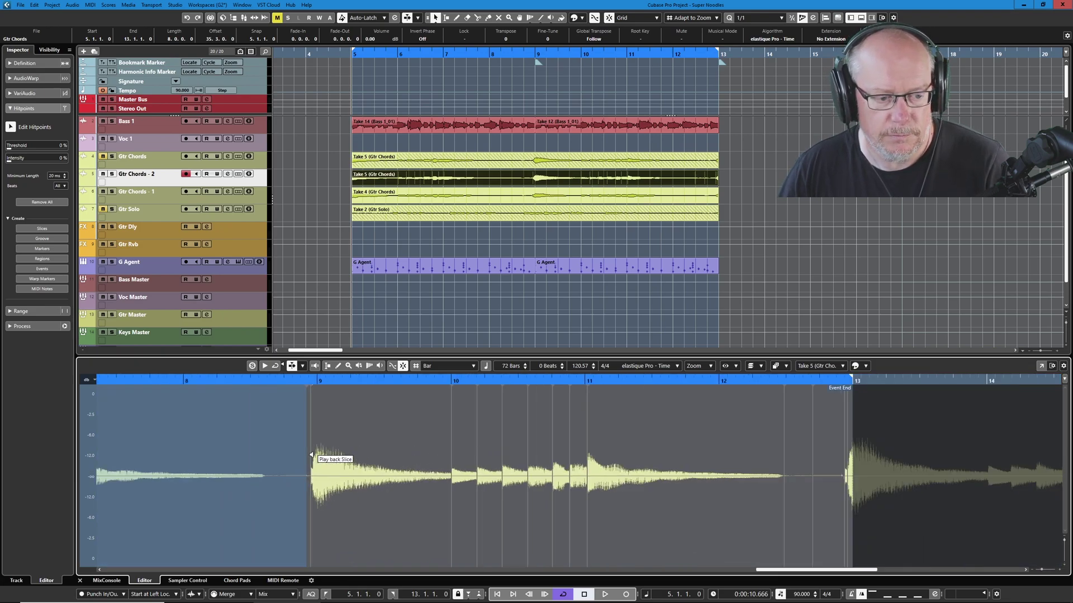
{"action": "scroll", "coordinate": [678, 486], "scroll_direction": "up", "scroll_amount": 2}
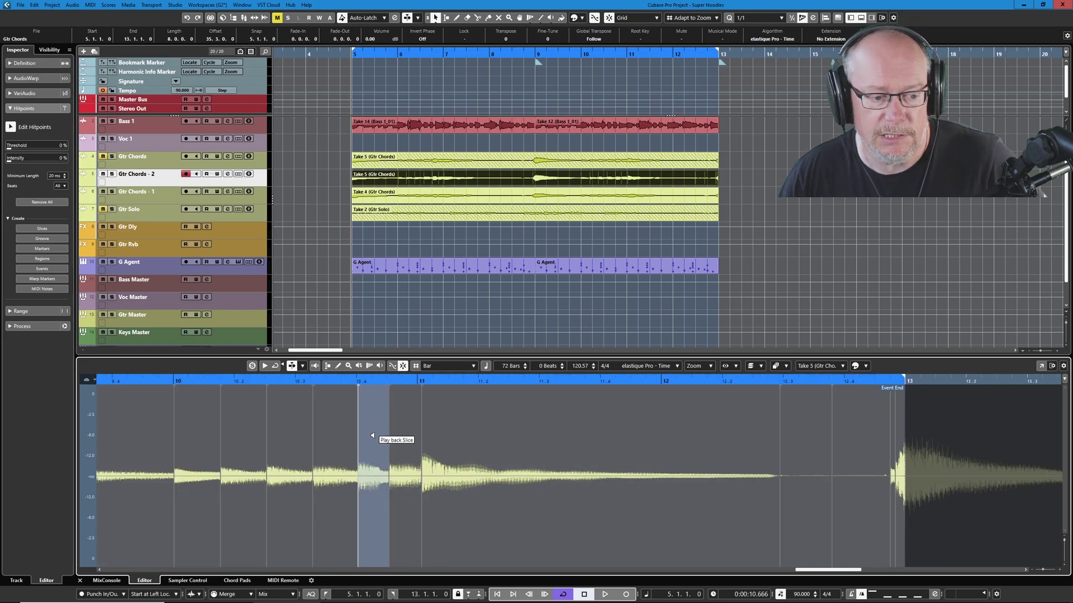
{"action": "left_click", "coordinate": [372, 436]}
{"action": "left_click", "coordinate": [405, 433]}
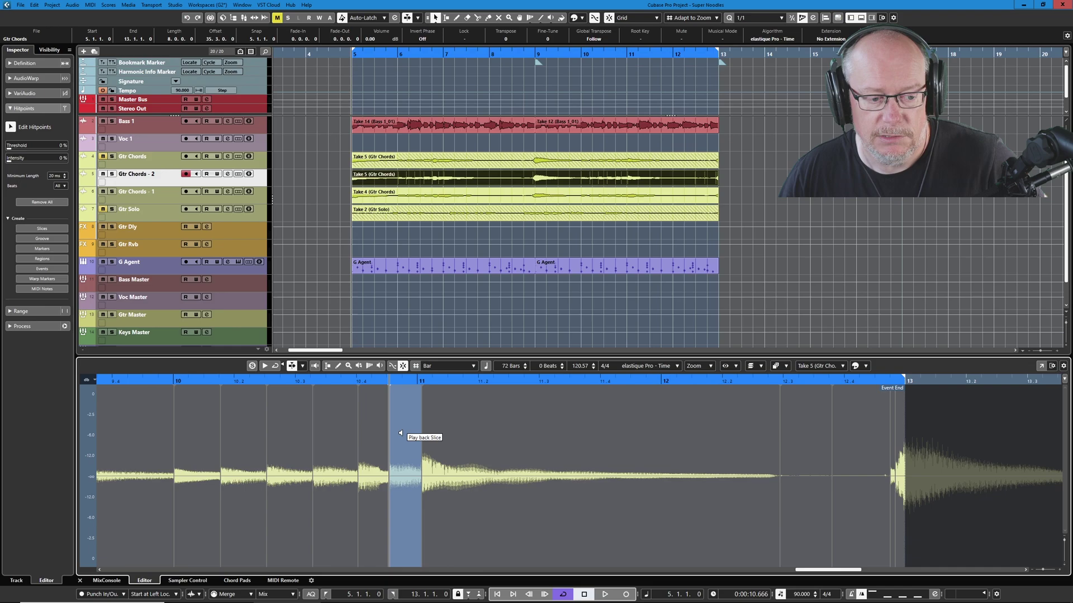
{"action": "left_click", "coordinate": [450, 432]}
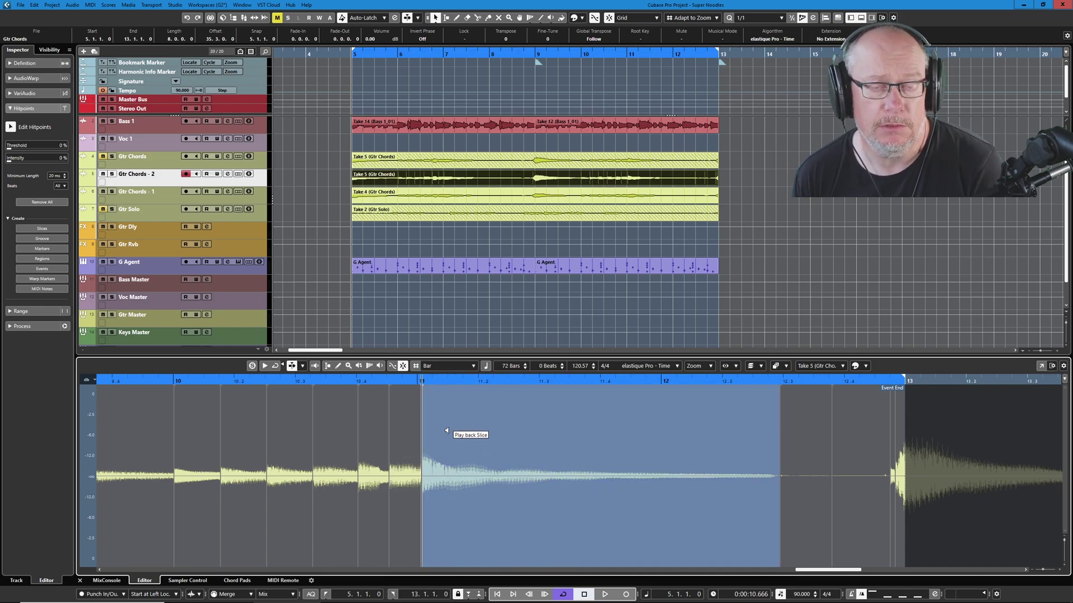
{"action": "left_click", "coordinate": [417, 446]}
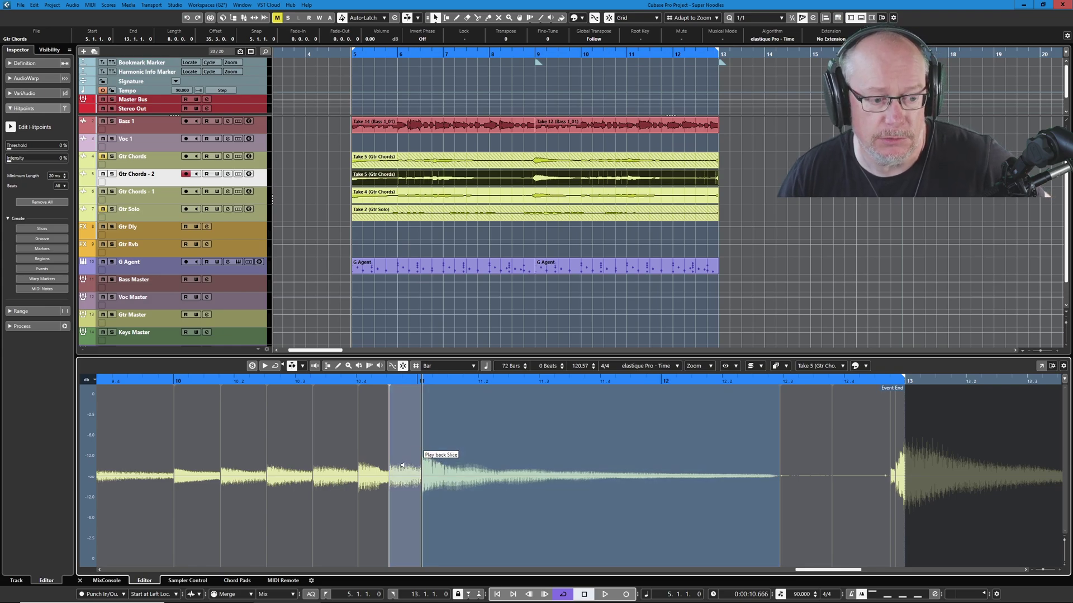
Audition the slices near bar 12.3 and the event end, then disable the stray hitpoint near bar 12.4.
{"action": "left_click", "coordinate": [848, 501]}
{"action": "left_click", "coordinate": [821, 487]}
{"action": "left_click", "coordinate": [863, 459]}
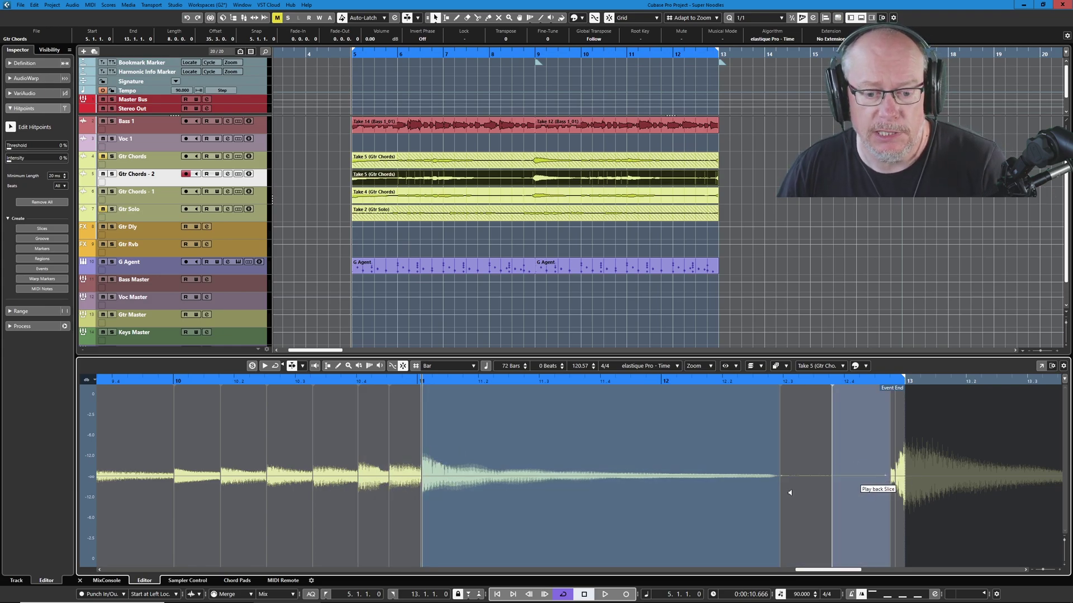
{"action": "left_click", "coordinate": [595, 466]}
{"action": "left_click", "coordinate": [934, 504]}
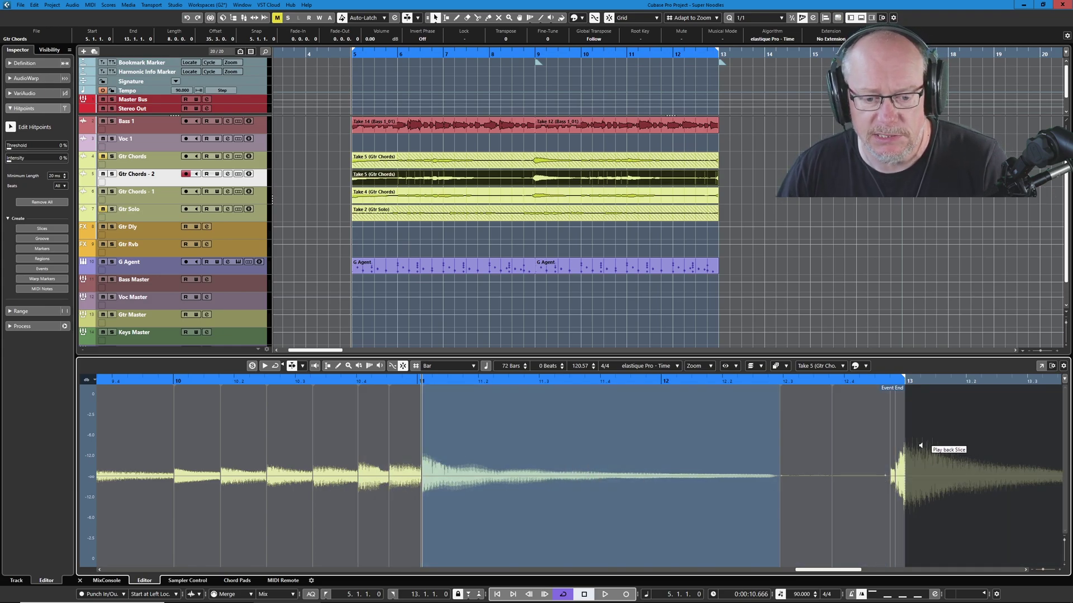
{"action": "scroll", "coordinate": [908, 453], "scroll_direction": "up", "scroll_amount": 3}
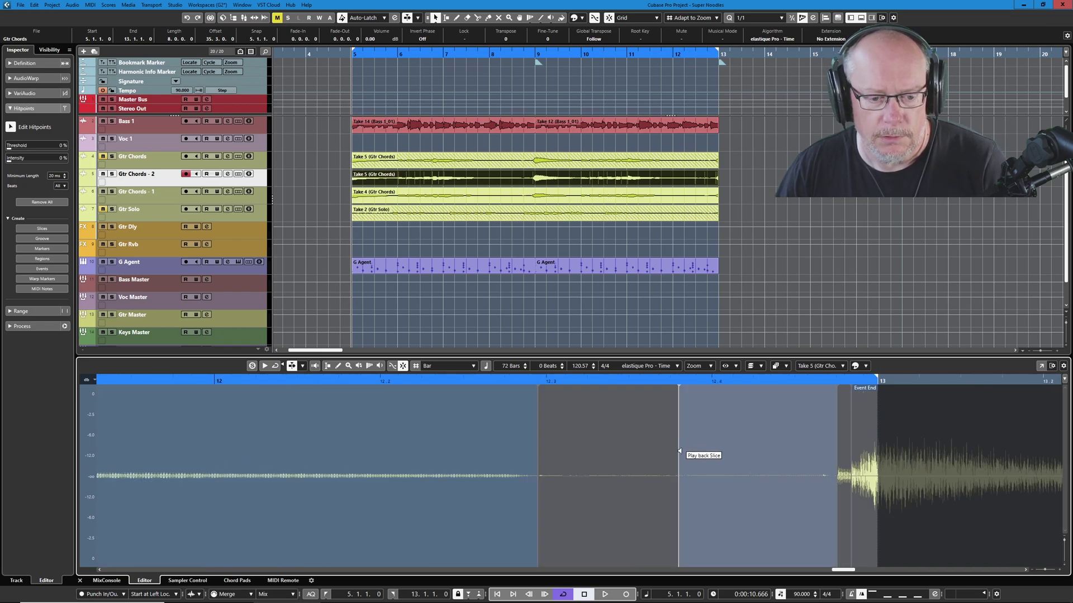
{"action": "left_click", "coordinate": [679, 449]}
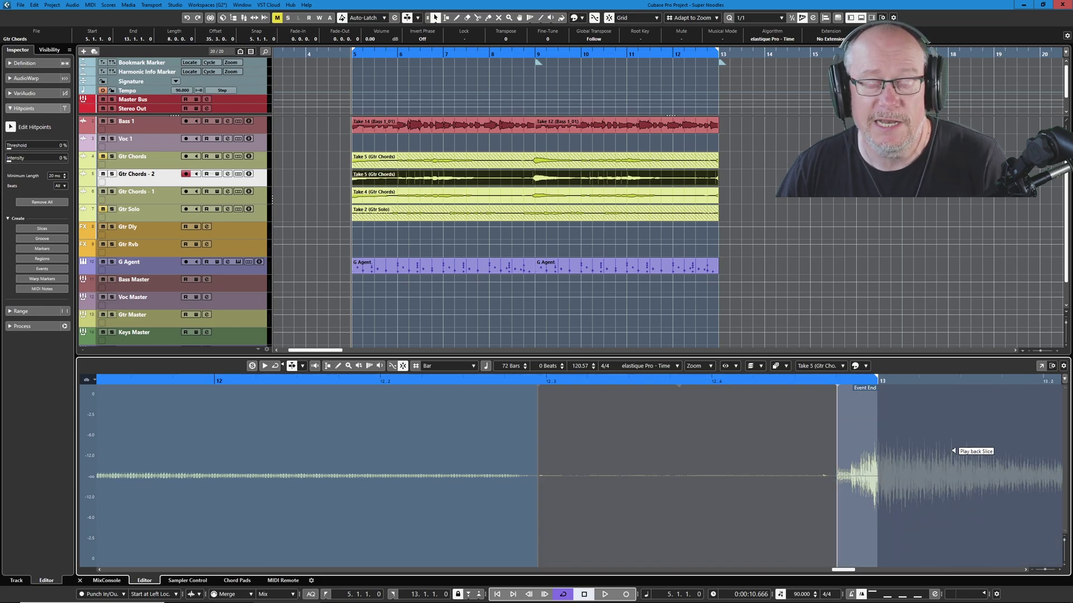
{"action": "scroll", "coordinate": [700, 475], "scroll_direction": "down", "scroll_amount": 5}
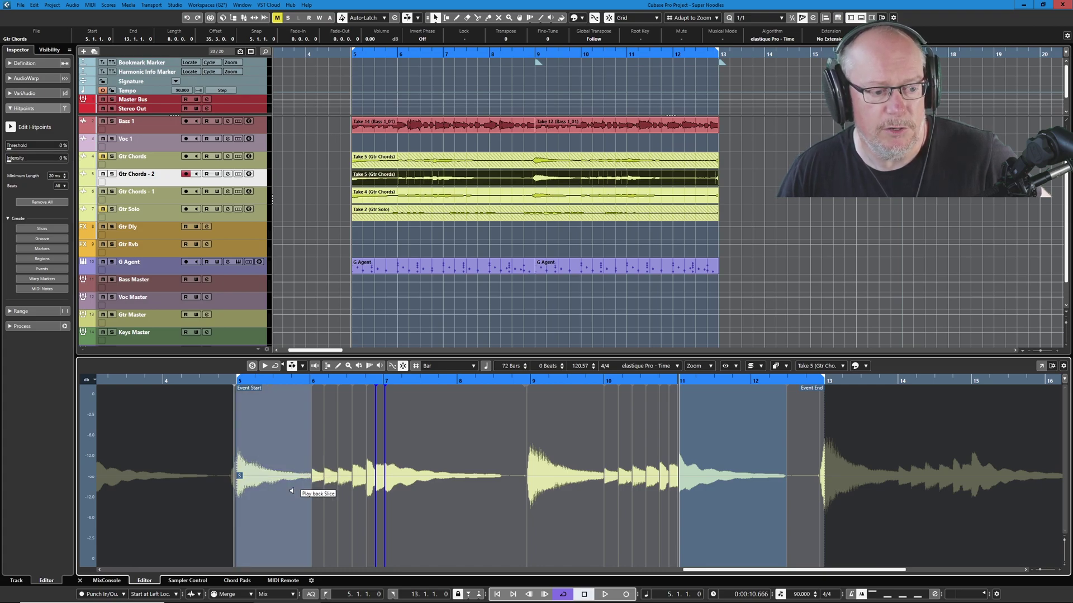
Set the Inspector's hitpoint Threshold slider to 7%, then adjust it to 5%.
{"action": "left_click", "coordinate": [14, 149]}
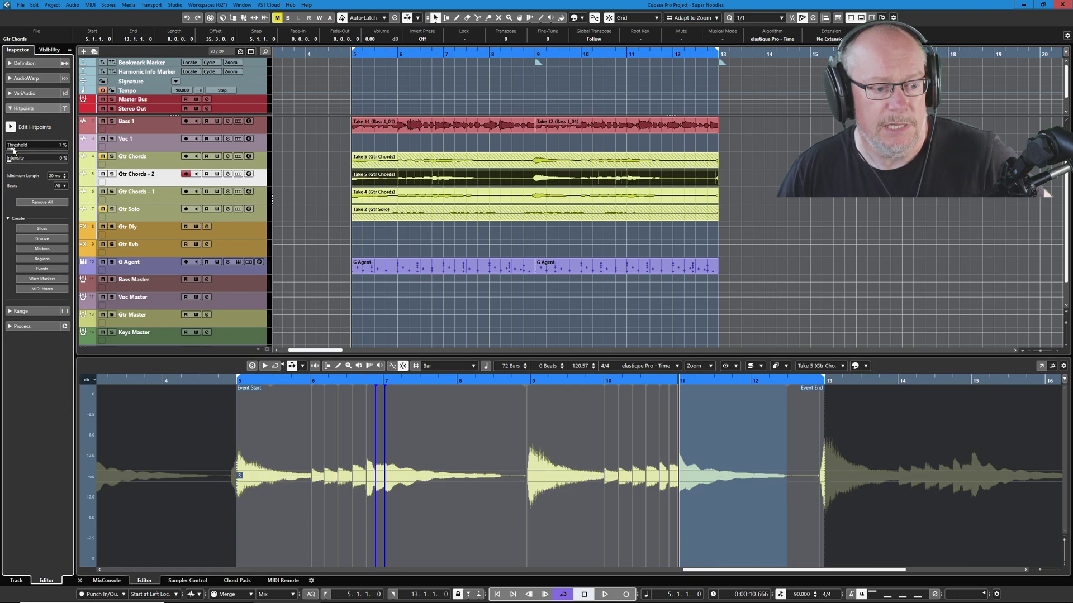
{"action": "left_click_drag", "start_coordinate": [14, 150], "coordinate": [6, 178]}
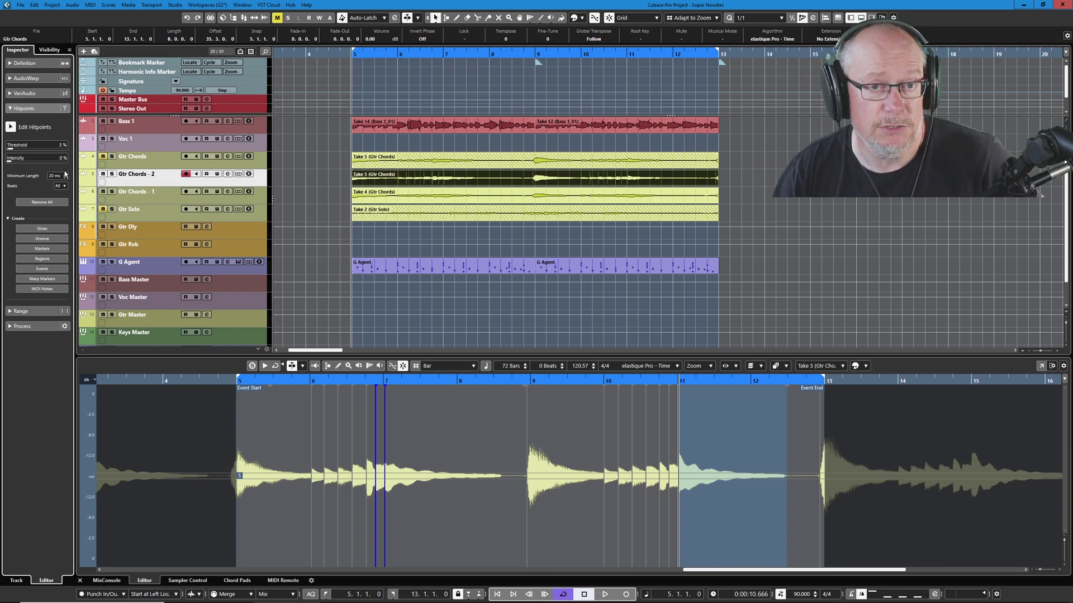
{"action": "double_click", "coordinate": [34, 145]}
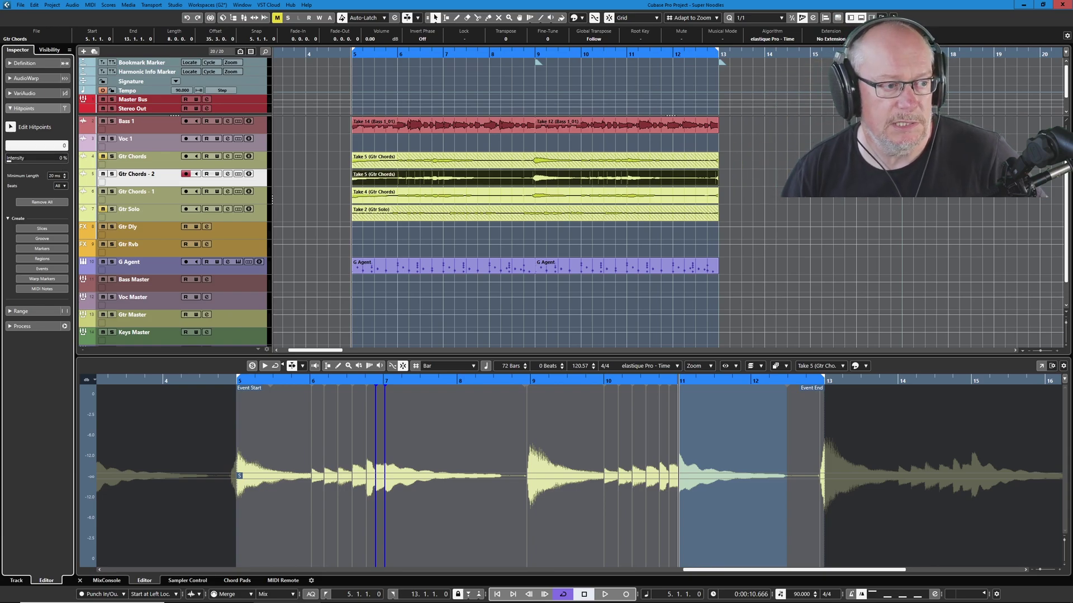
{"action": "key", "text": "Return"}
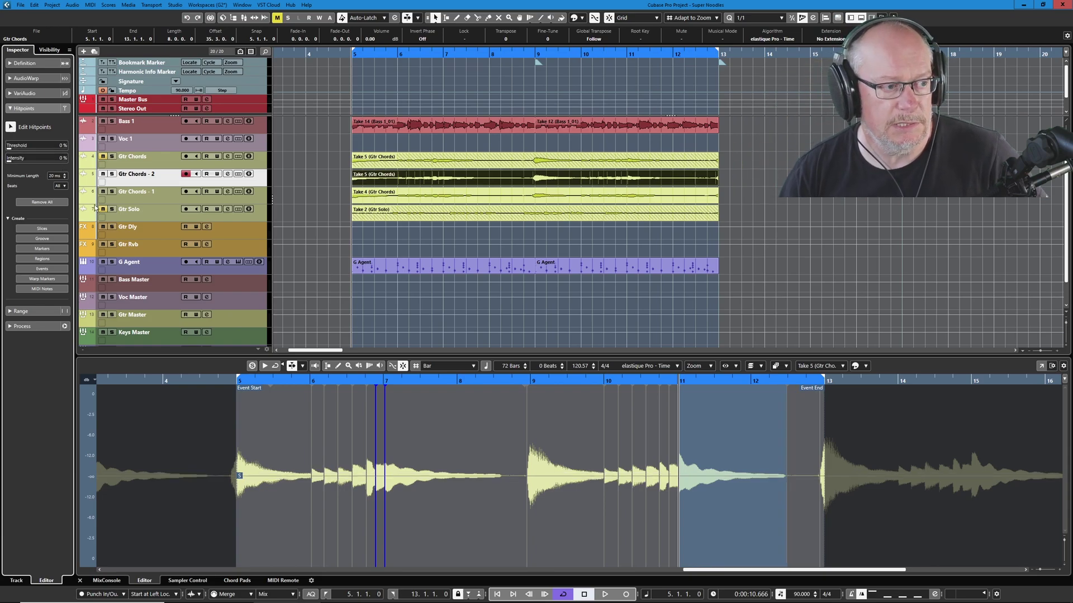
{"action": "left_click", "coordinate": [14, 162]}
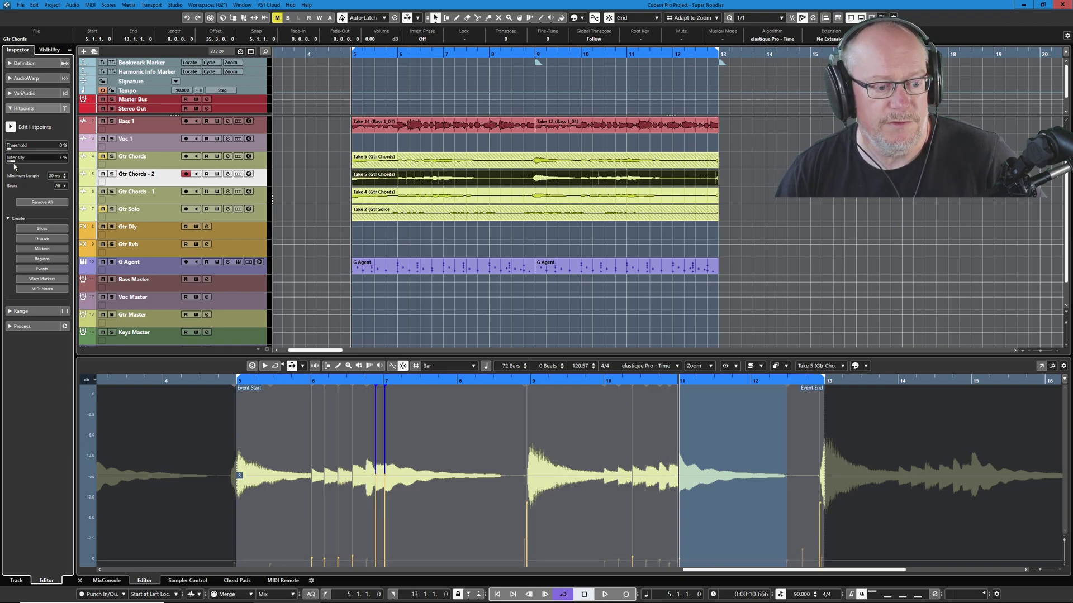
{"action": "left_click_drag", "start_coordinate": [15, 169], "coordinate": [6, 175]}
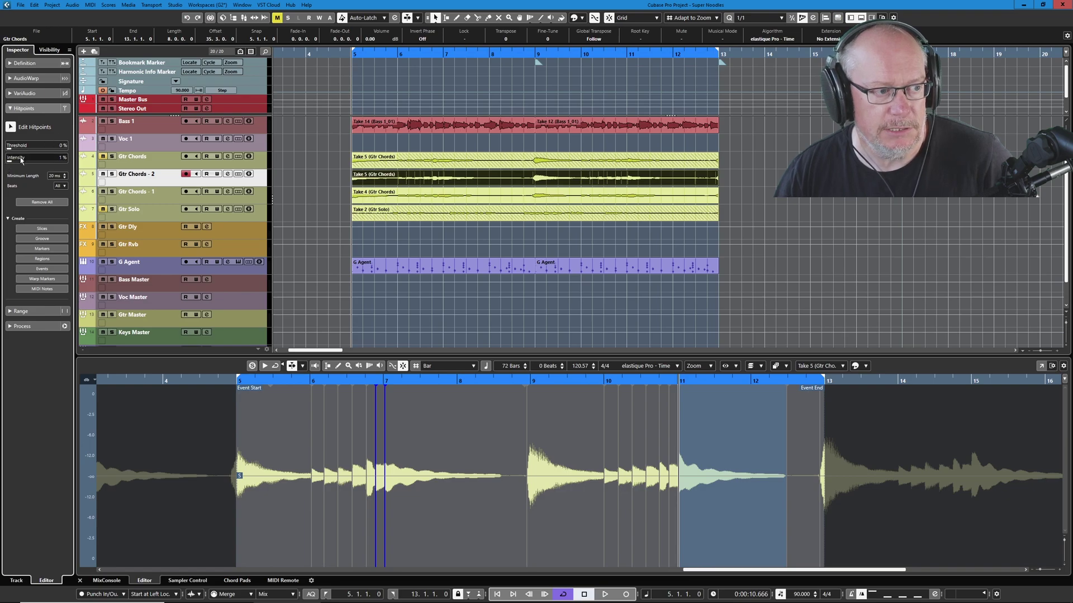
{"action": "left_click_drag", "start_coordinate": [13, 162], "coordinate": [13, 166]}
{"action": "double_click", "coordinate": [13, 159]}
{"action": "key", "text": "Return"}
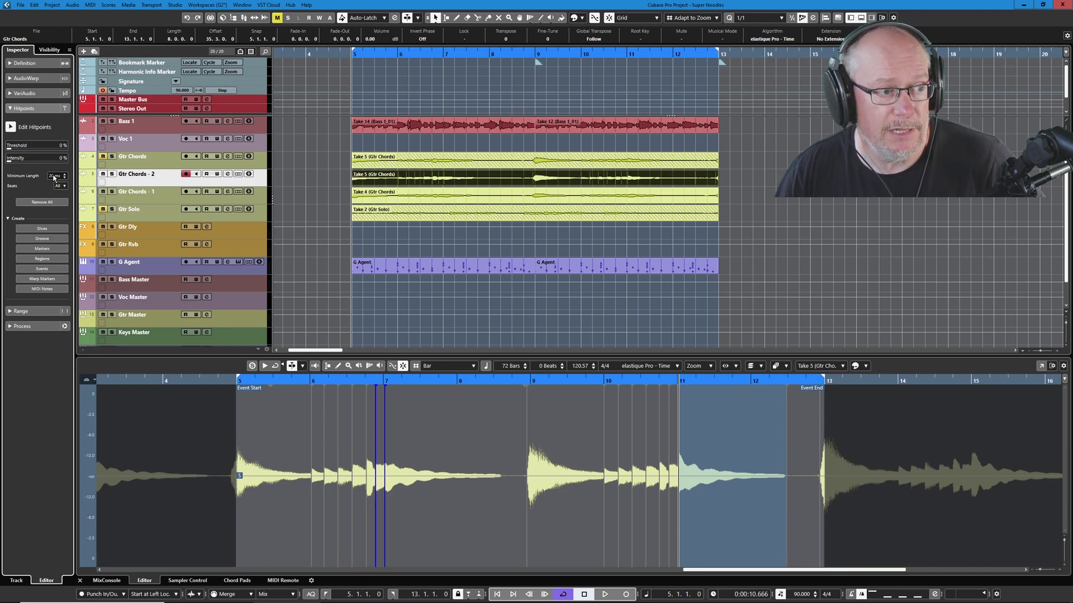
{"action": "left_click_drag", "start_coordinate": [52, 178], "coordinate": [54, 169]}
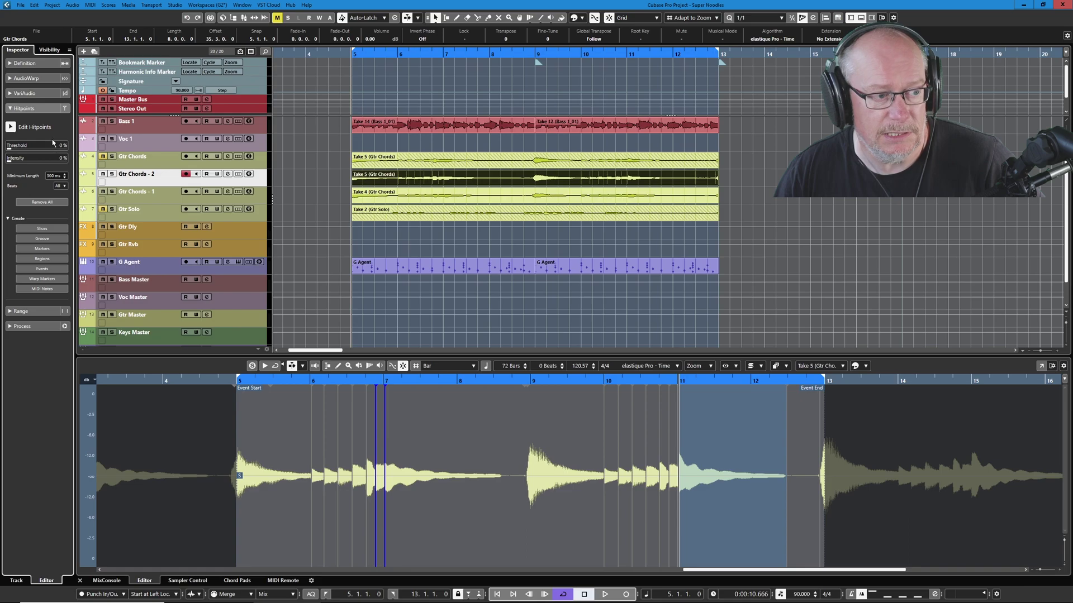
{"action": "left_click_drag", "start_coordinate": [52, 127], "coordinate": [63, 54]}
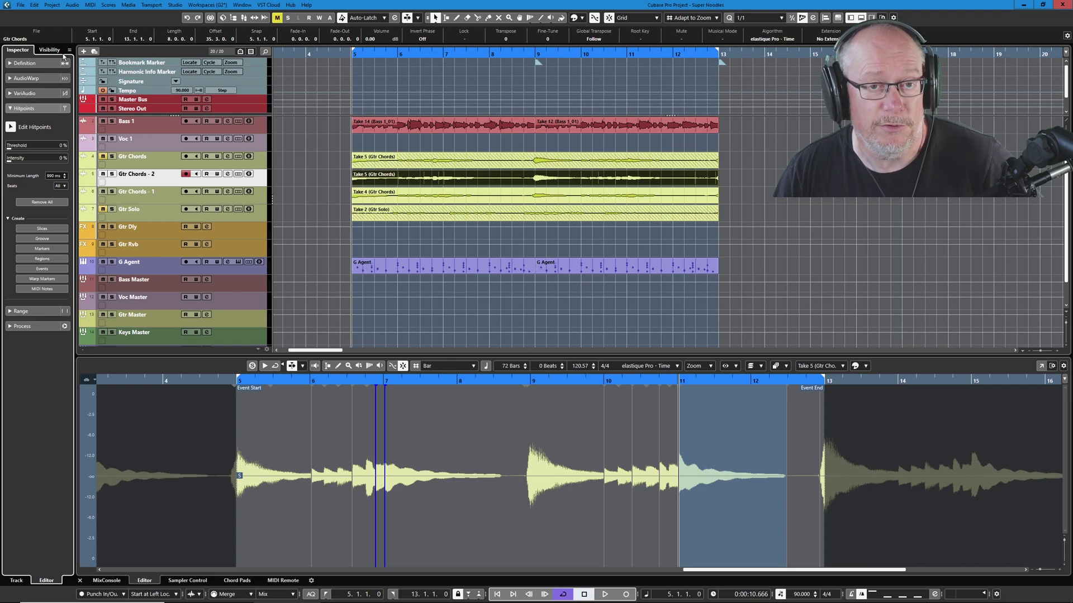
{"action": "left_click_drag", "start_coordinate": [64, 56], "coordinate": [61, 187]}
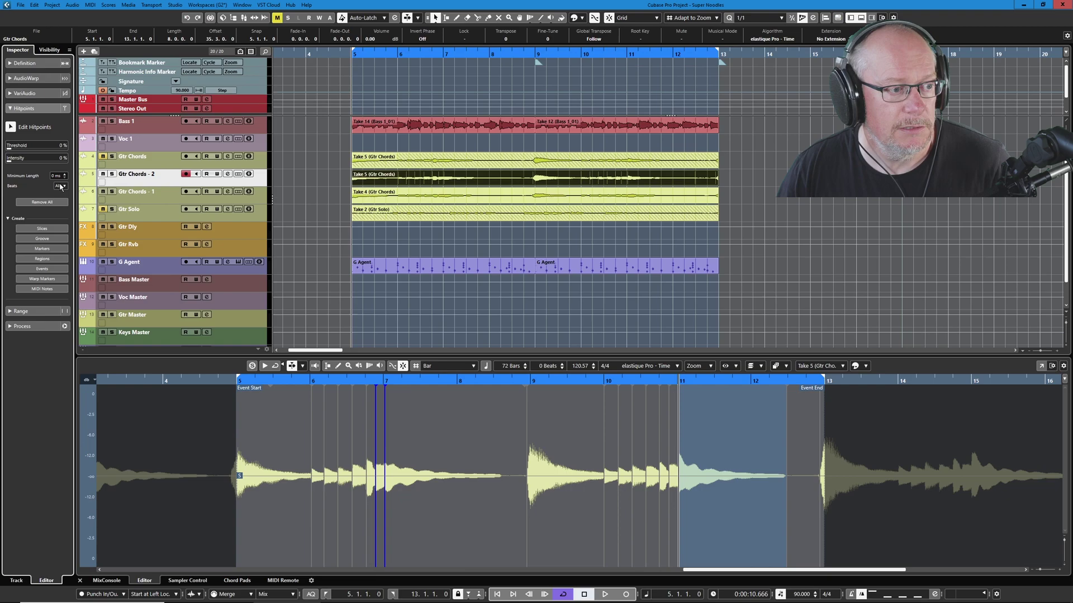
{"action": "left_click", "coordinate": [64, 185]}
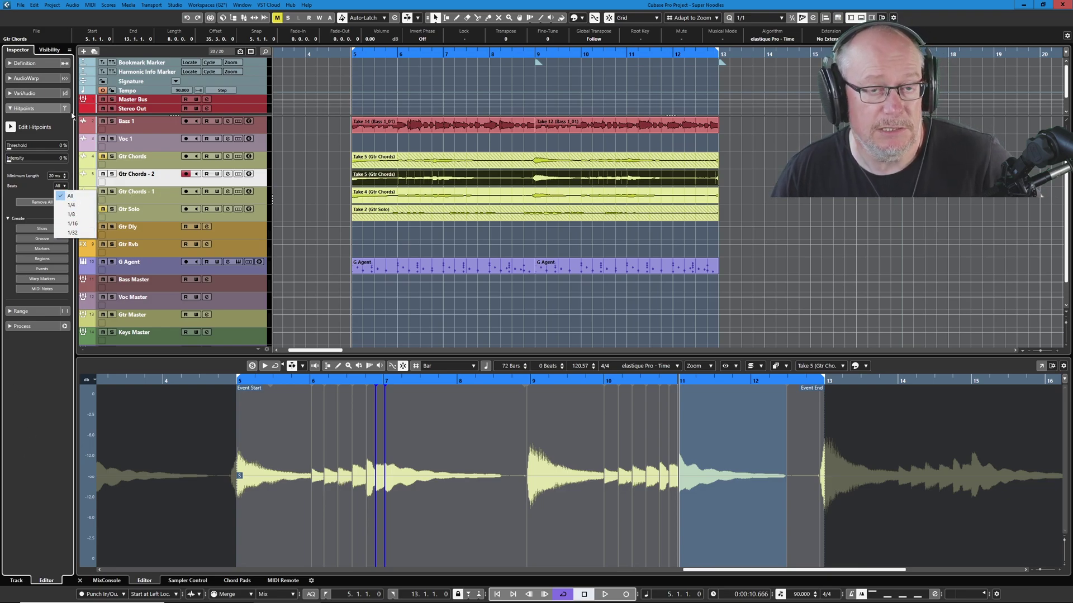
{"action": "left_click", "coordinate": [79, 204]}
{"action": "left_click", "coordinate": [59, 186]}
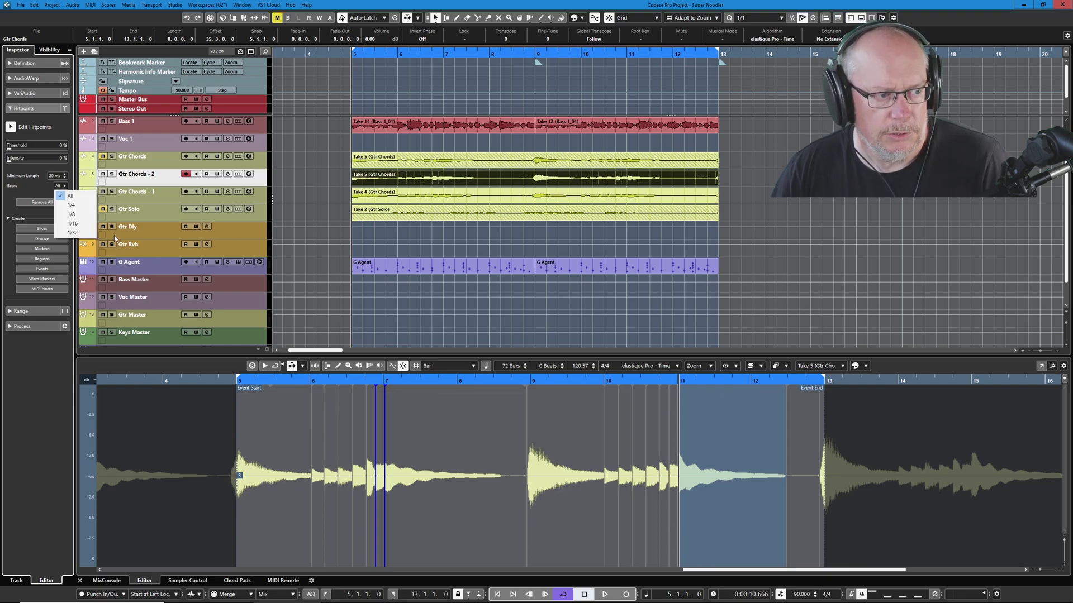
{"action": "left_click", "coordinate": [74, 224]}
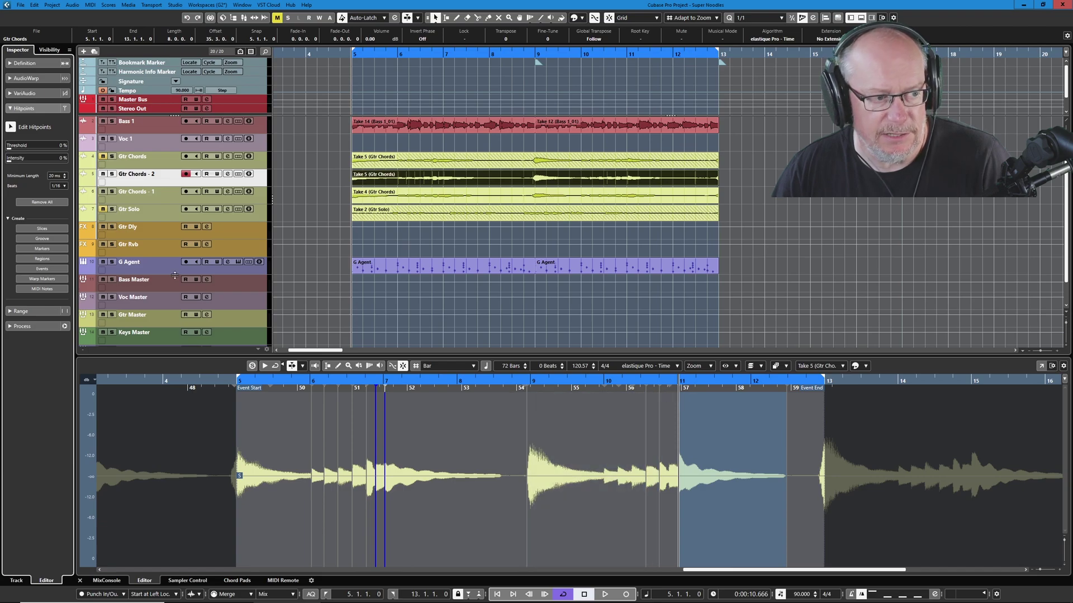
{"action": "left_click", "coordinate": [62, 186]}
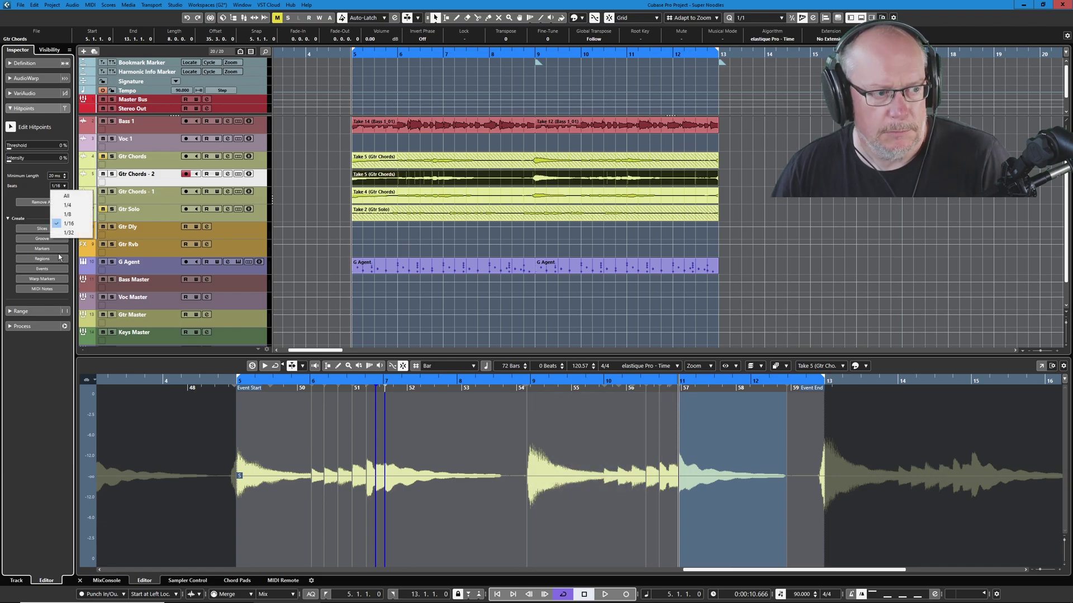
{"action": "left_click", "coordinate": [69, 197]}
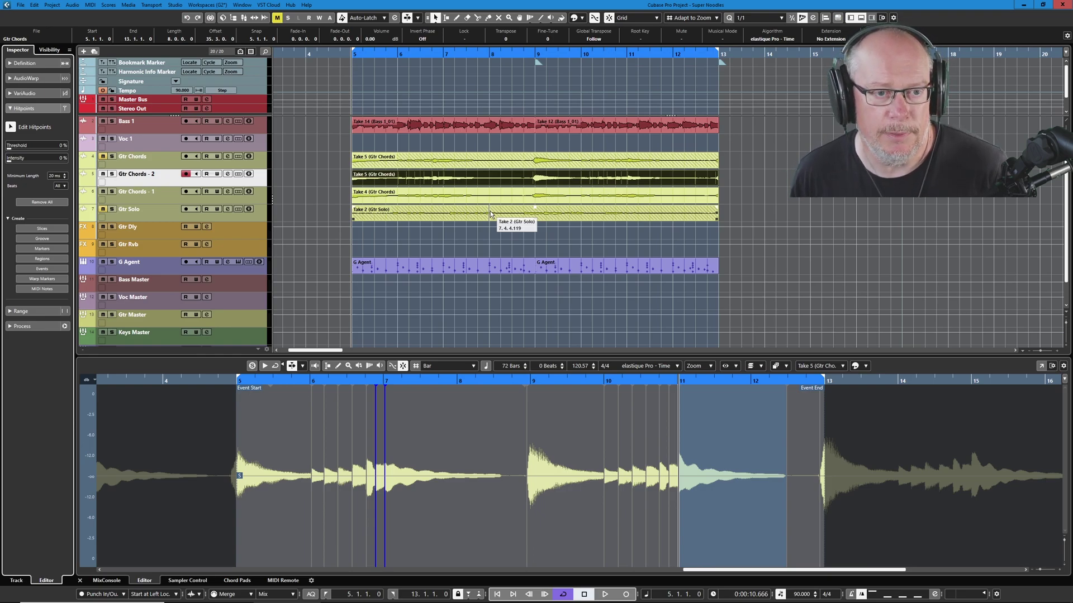
Select the Take 4 guitar-chord event and open the Audio Alignment Panel from the Audio menu.
{"action": "left_click", "coordinate": [562, 197]}
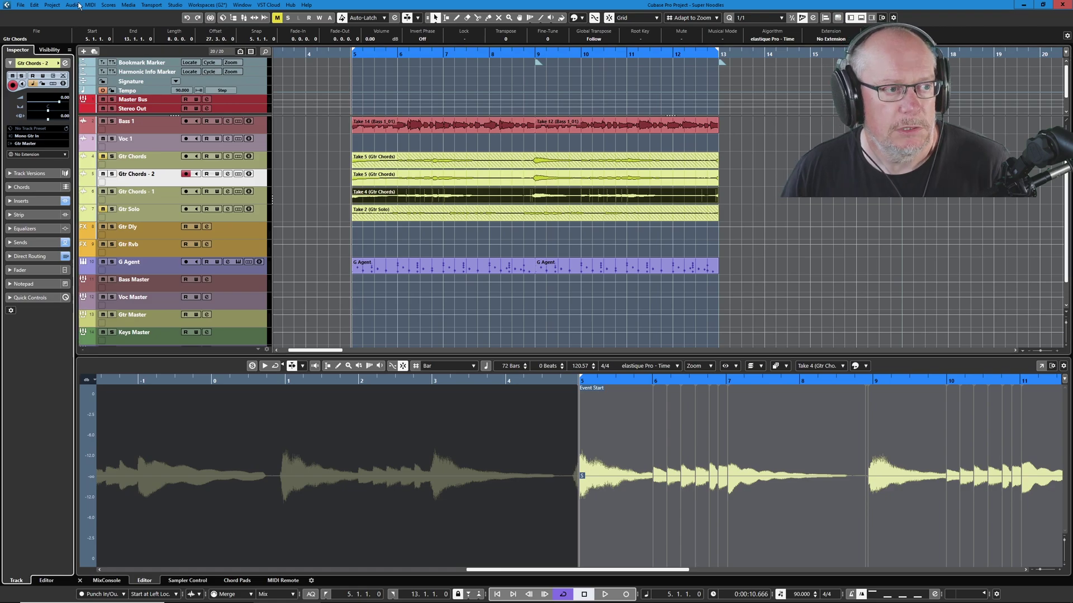
{"action": "left_click", "coordinate": [72, 5]}
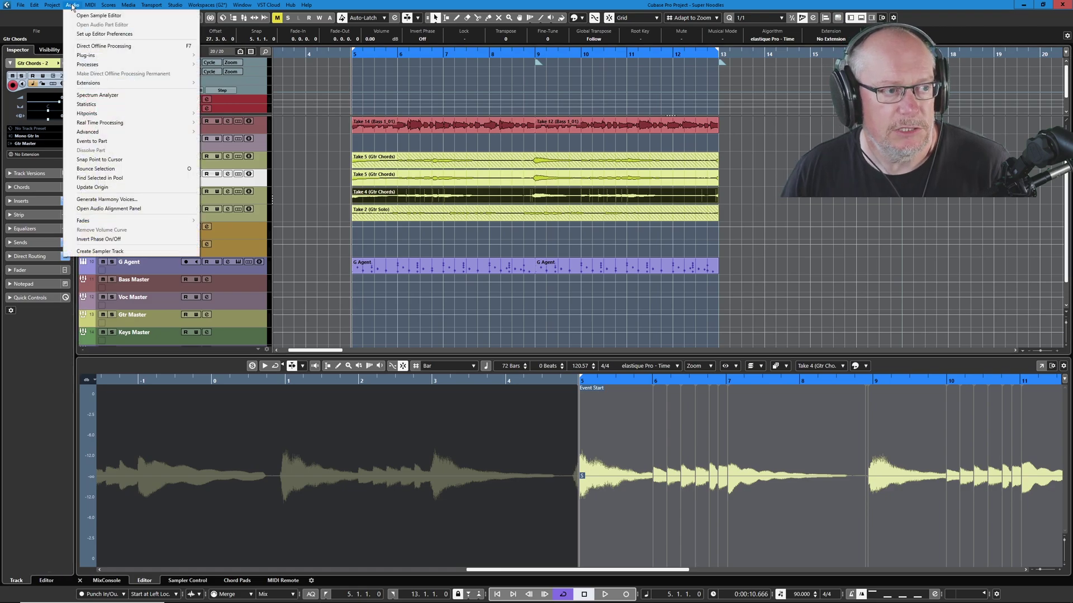
{"action": "left_click", "coordinate": [120, 209]}
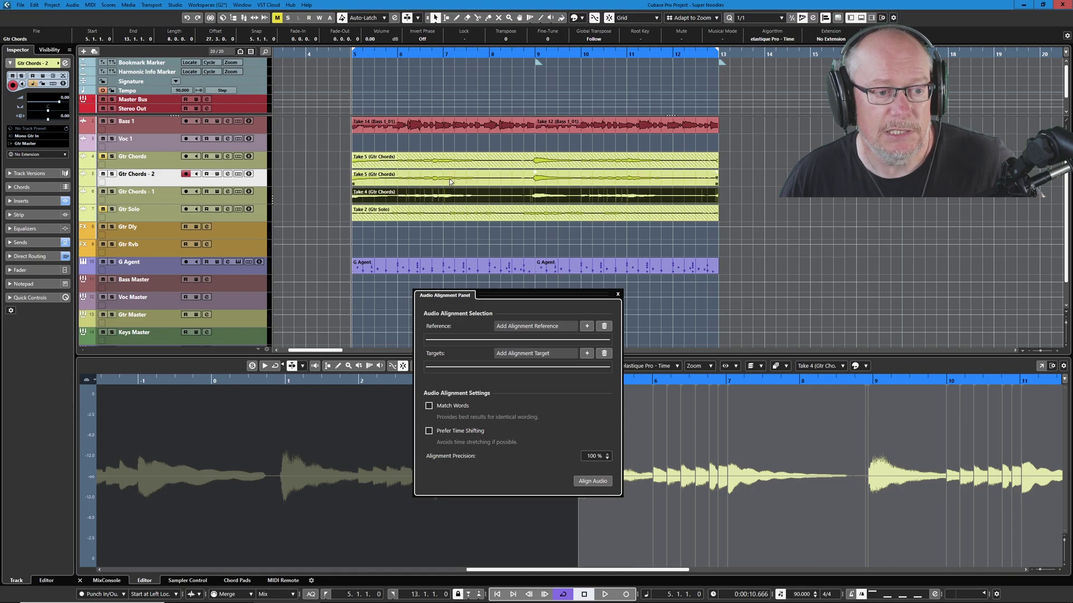
Add the Take 5 event as the alignment Reference and the Take 4 event as the Target.
{"action": "left_click_drag", "start_coordinate": [451, 181], "coordinate": [389, 179]}
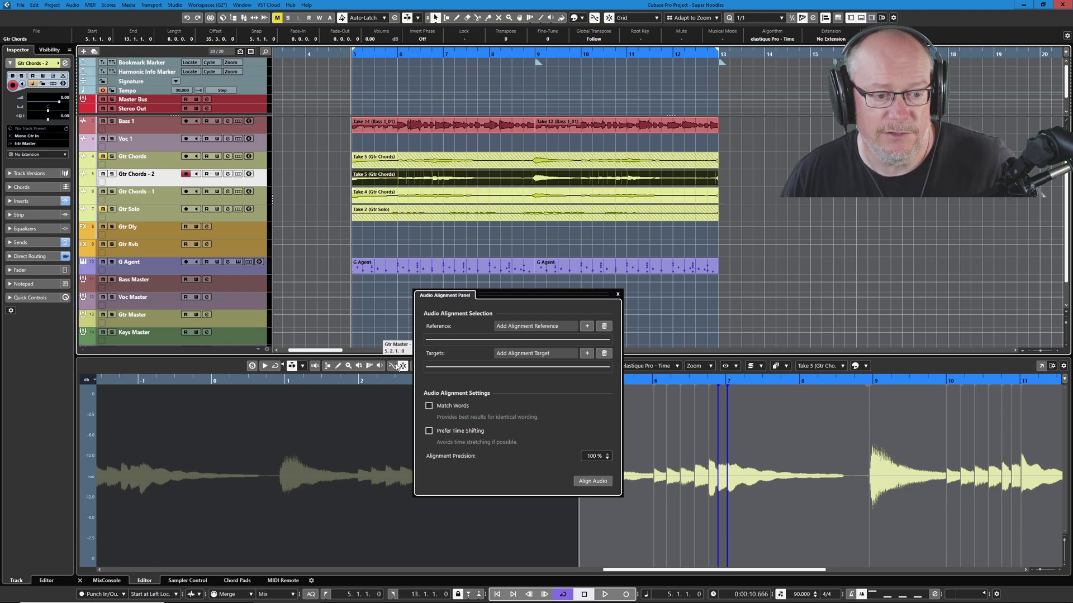
{"action": "left_click", "coordinate": [587, 326]}
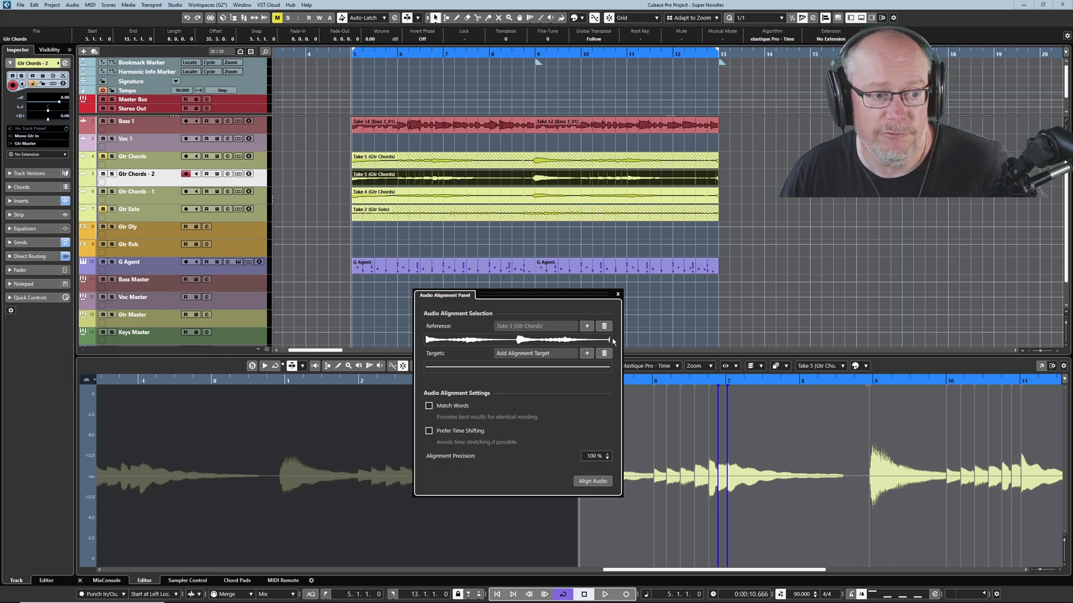
{"action": "left_click", "coordinate": [454, 200]}
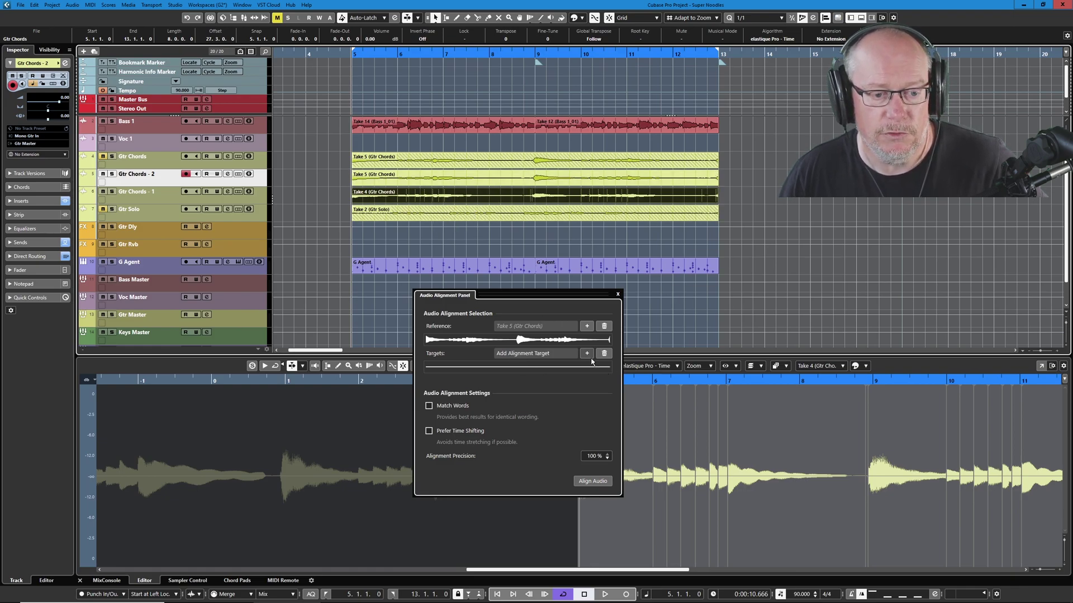
{"action": "left_click", "coordinate": [587, 356]}
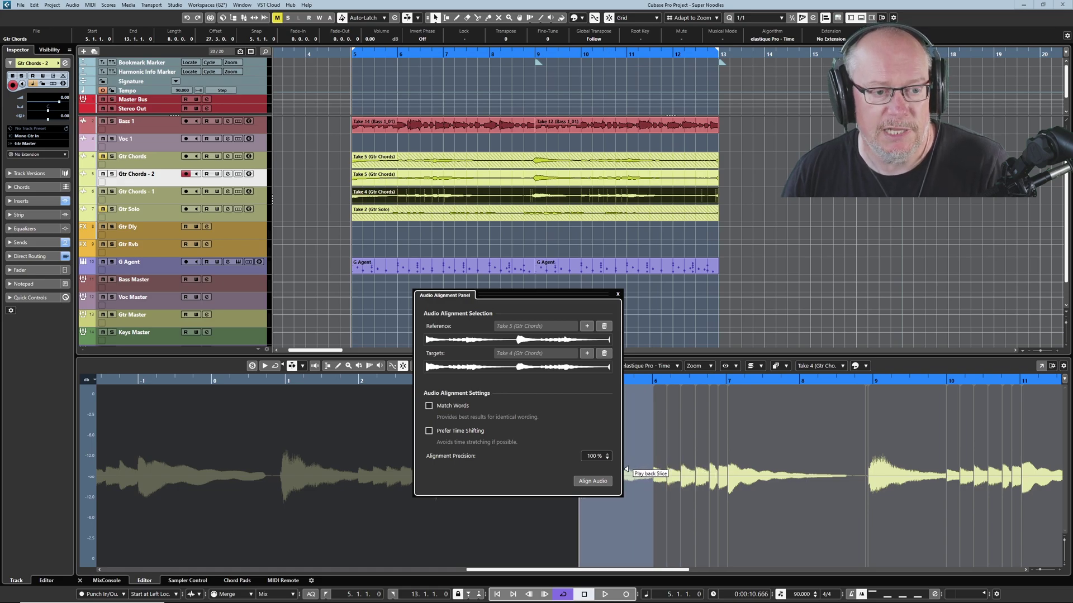
Enlarge the two Gtr Chords tracks and align Take 4 to Take 5's hits with Align Audio.
{"action": "scroll", "coordinate": [429, 208], "scroll_direction": "up", "scroll_amount": 5}
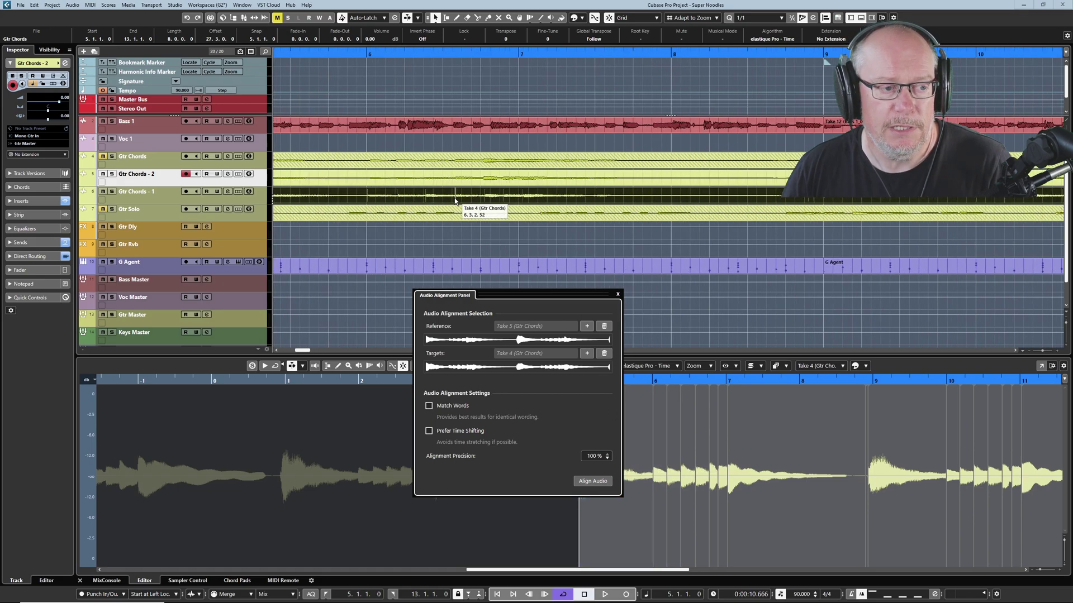
{"action": "left_click_drag", "start_coordinate": [165, 202], "coordinate": [151, 246]}
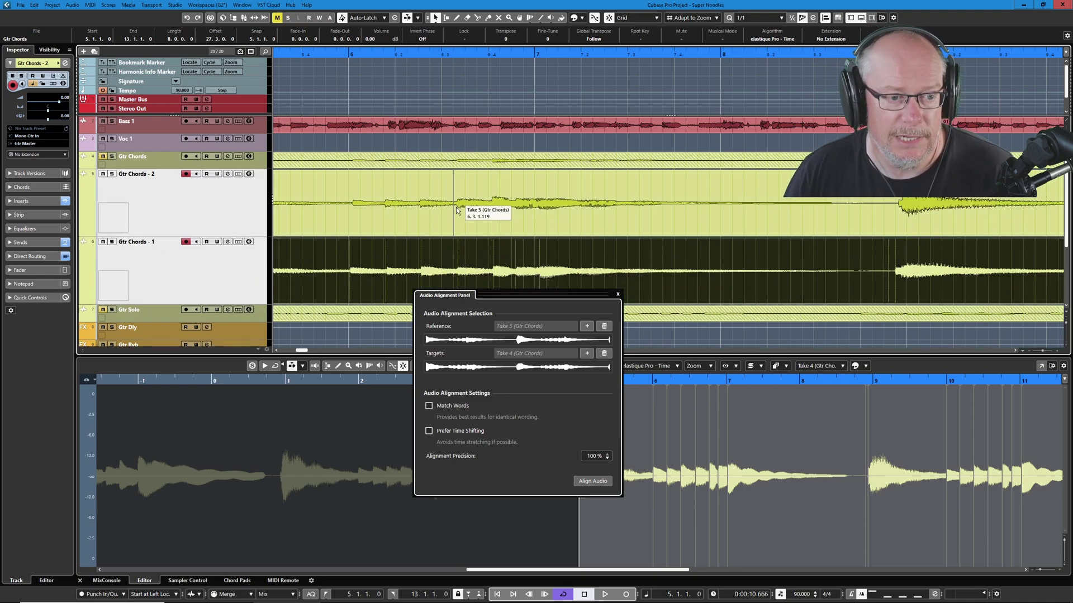
{"action": "left_click", "coordinate": [601, 484]}
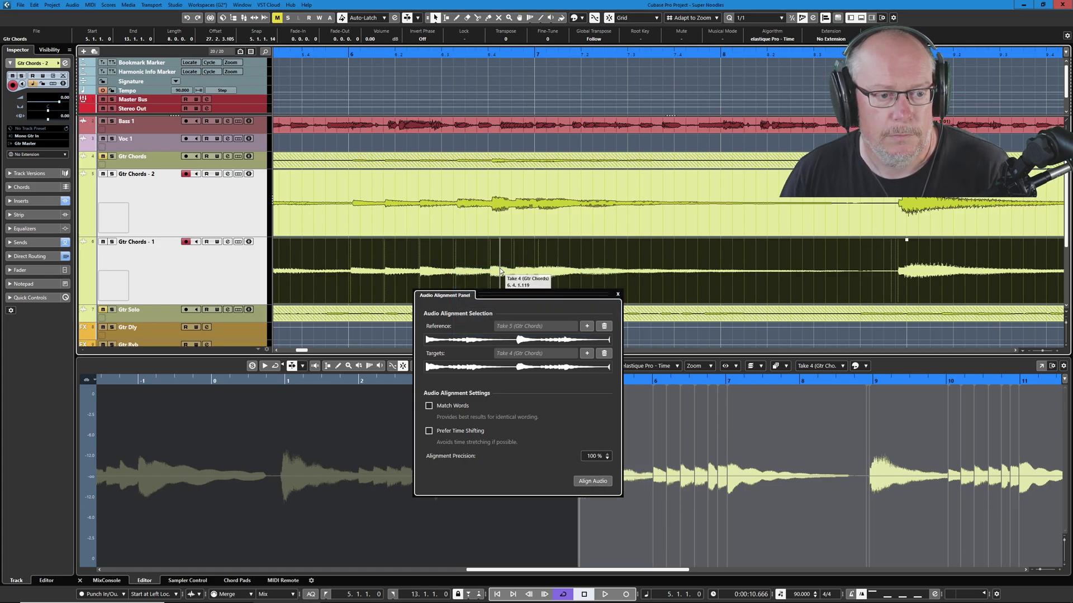
Close the Audio Alignment Panel and inspect Take 5 above Take 4.
{"action": "scroll", "coordinate": [386, 272], "scroll_direction": "up", "scroll_amount": 3}
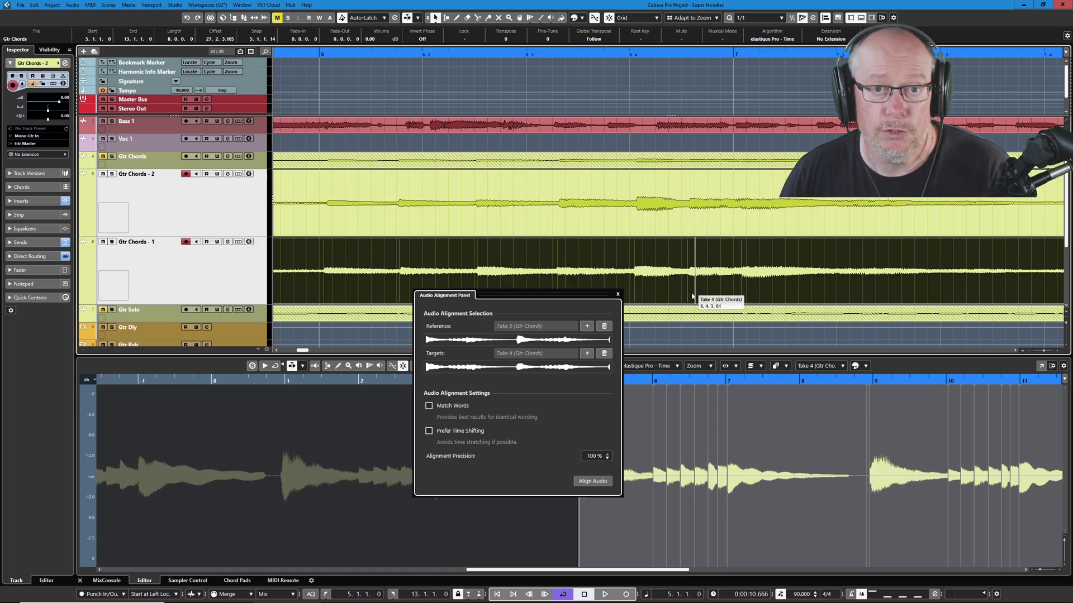
{"action": "left_click", "coordinate": [619, 295]}
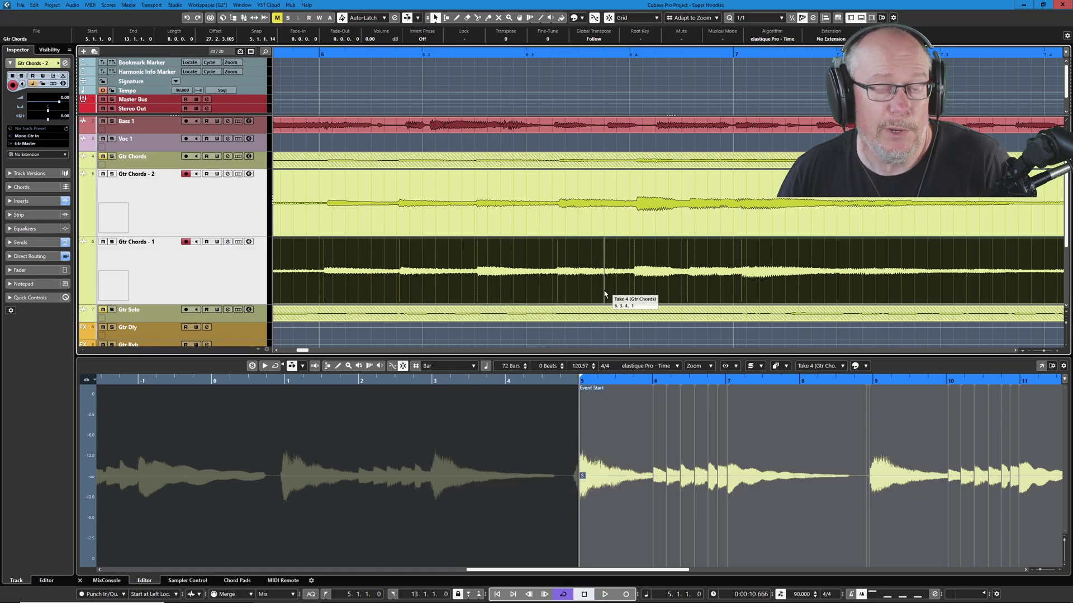
{"action": "scroll", "coordinate": [517, 250], "scroll_direction": "down", "scroll_amount": 5}
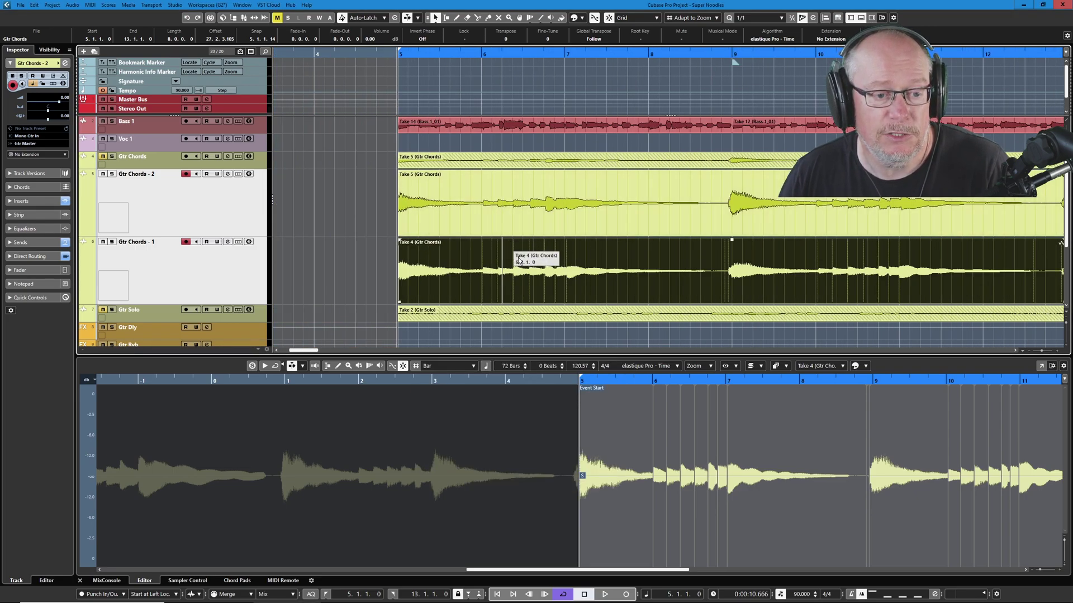
{"action": "scroll", "coordinate": [579, 221], "scroll_direction": "up", "scroll_amount": 2}
{"action": "scroll", "coordinate": [578, 218], "scroll_direction": "up", "scroll_amount": 2}
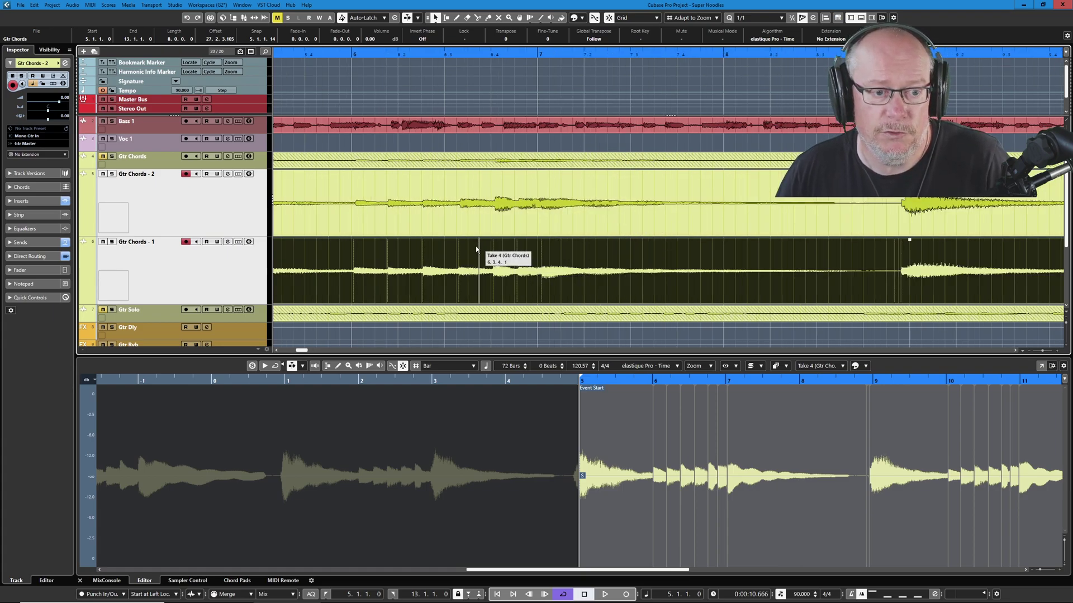
Zoom out and back in on the song section, then play the aligned takes to around bar 12.
{"action": "key", "text": "g"}
{"action": "key", "text": "g"}
{"action": "key", "text": "g"}
{"action": "key", "text": "h"}
{"action": "key", "text": "h"}
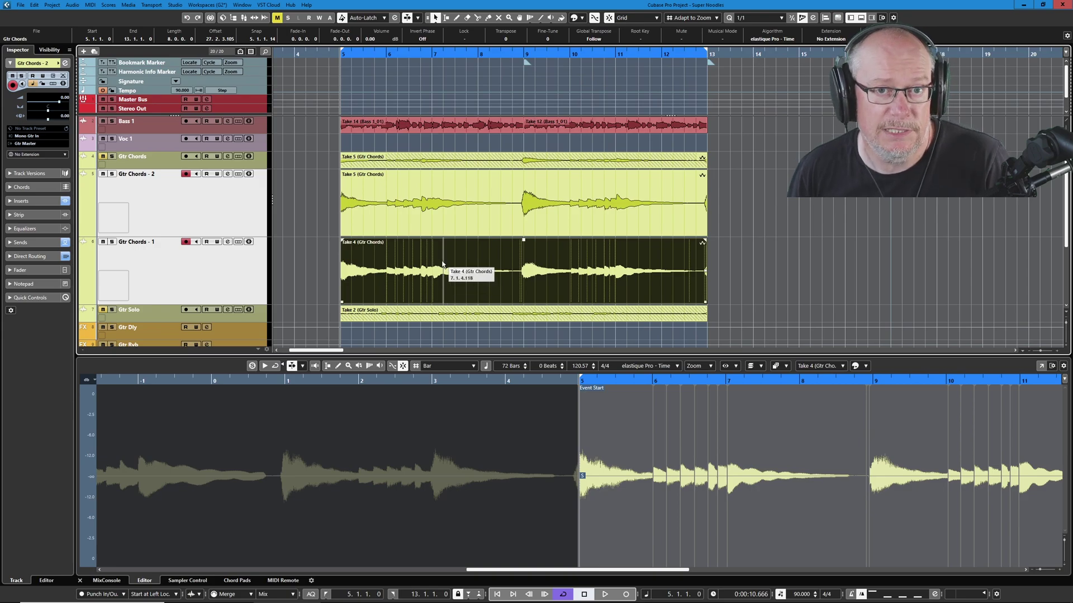
{"action": "key", "text": "space"}
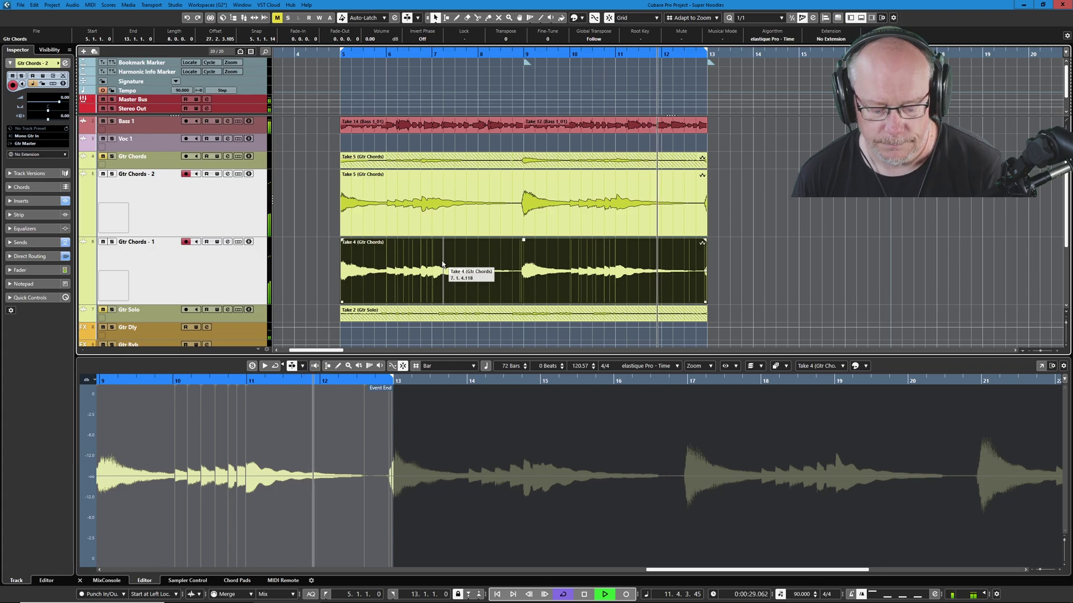
{"action": "key", "text": "space"}
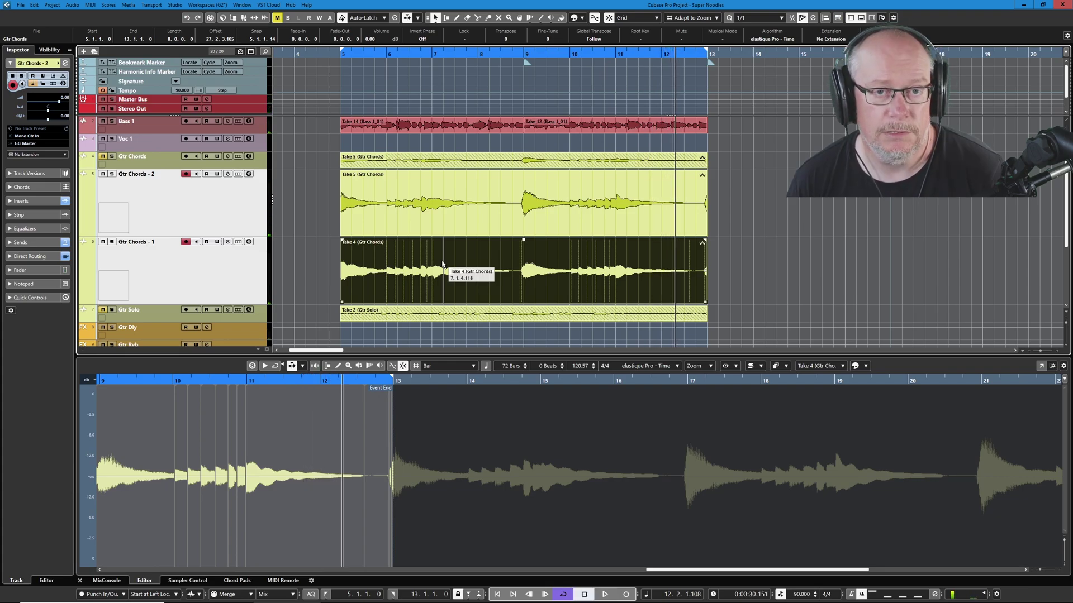